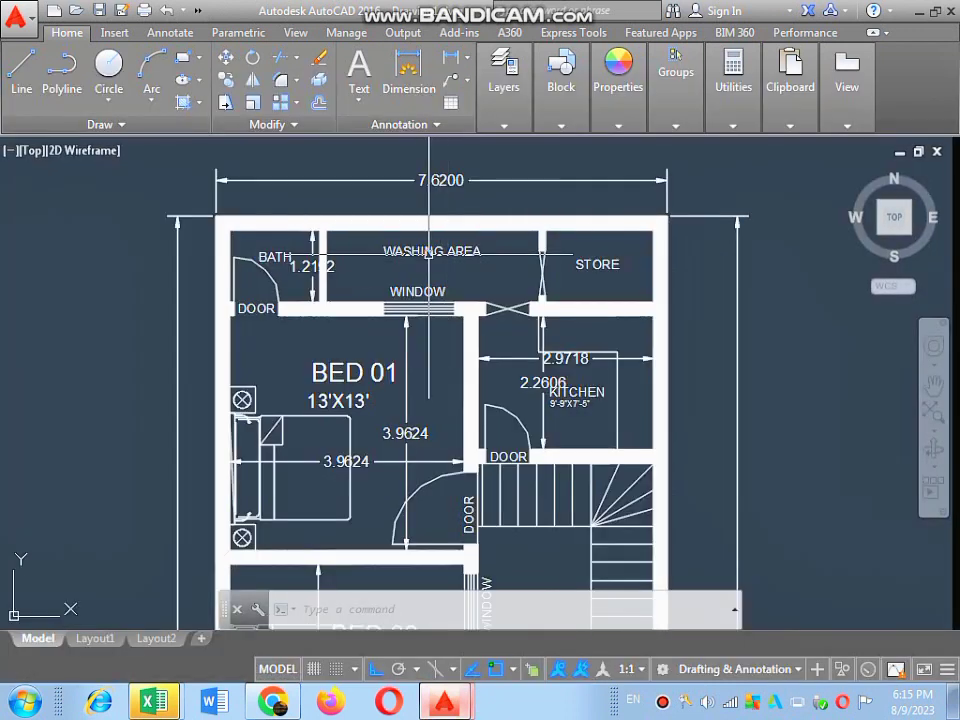
Zoom in and out across the metric house floor plan to inspect its rooms, then cancel any active command.
scroll(405, 303, "down", 1)
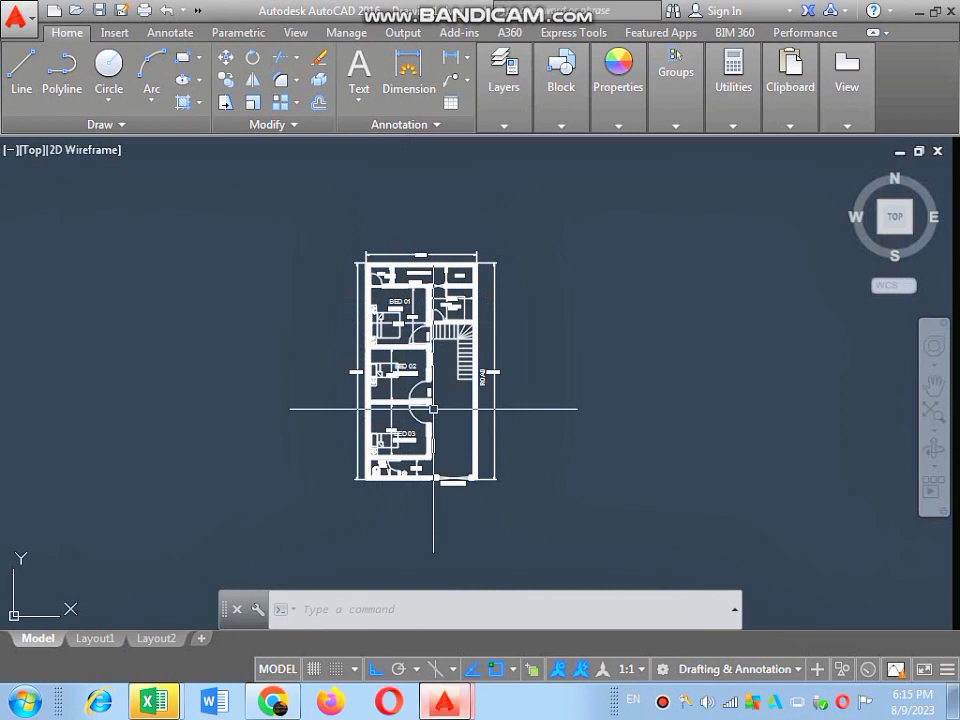
scroll(437, 259, "up", 1)
scroll(437, 259, "up", 2)
scroll(389, 297, "down", 4)
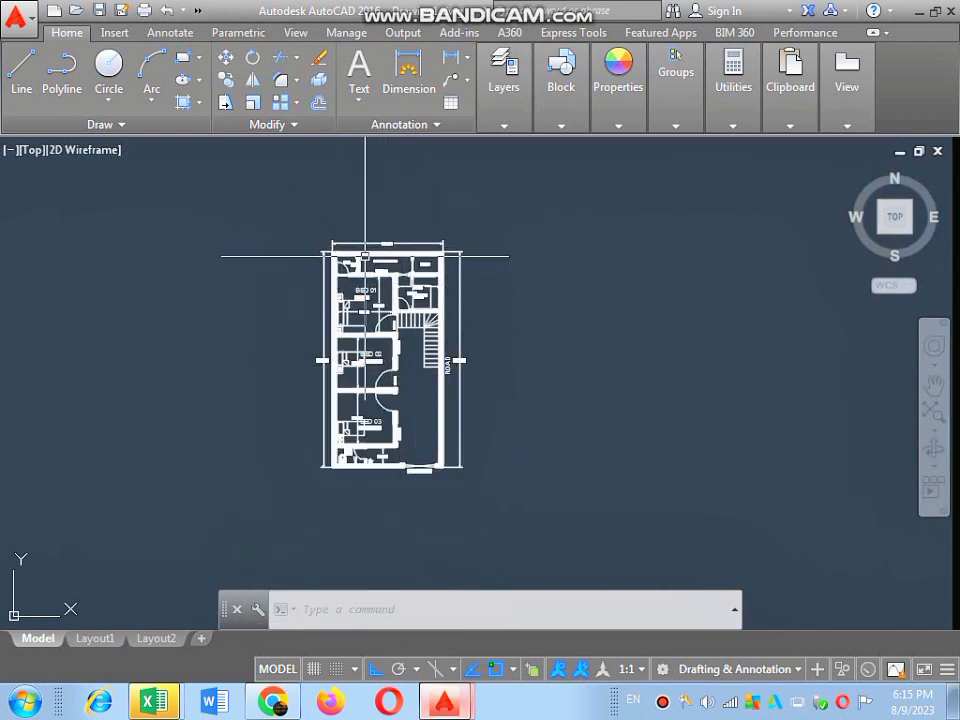
scroll(365, 256, "up", 3)
scroll(400, 280, "down", 3)
scroll(400, 250, "up", 3)
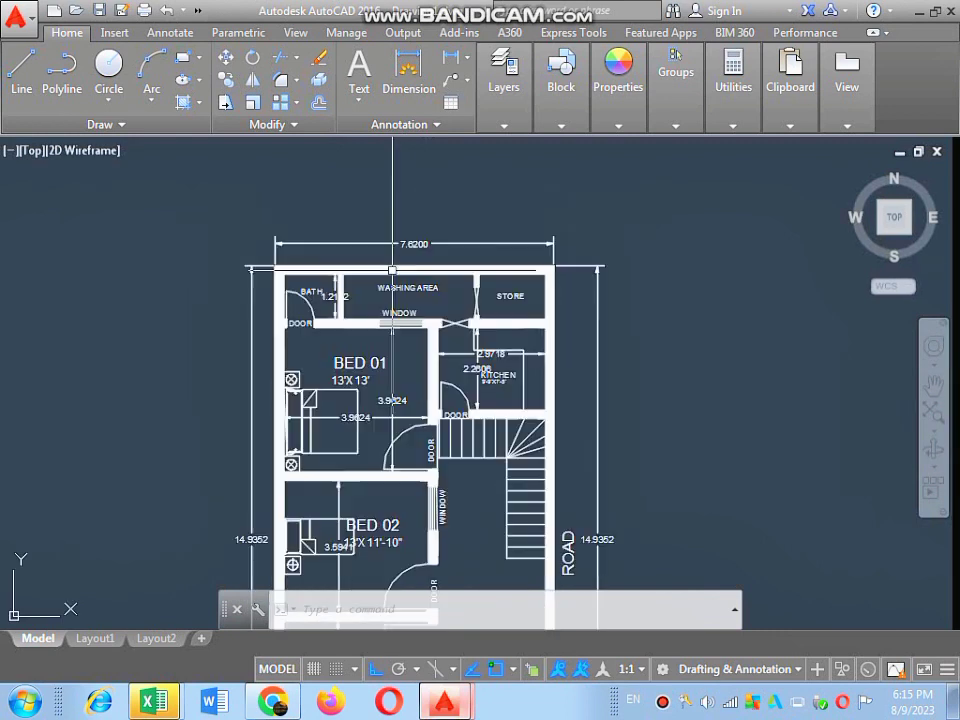
scroll(407, 235, "down", 3)
scroll(405, 236, "up", 3)
scroll(404, 240, "up", 3)
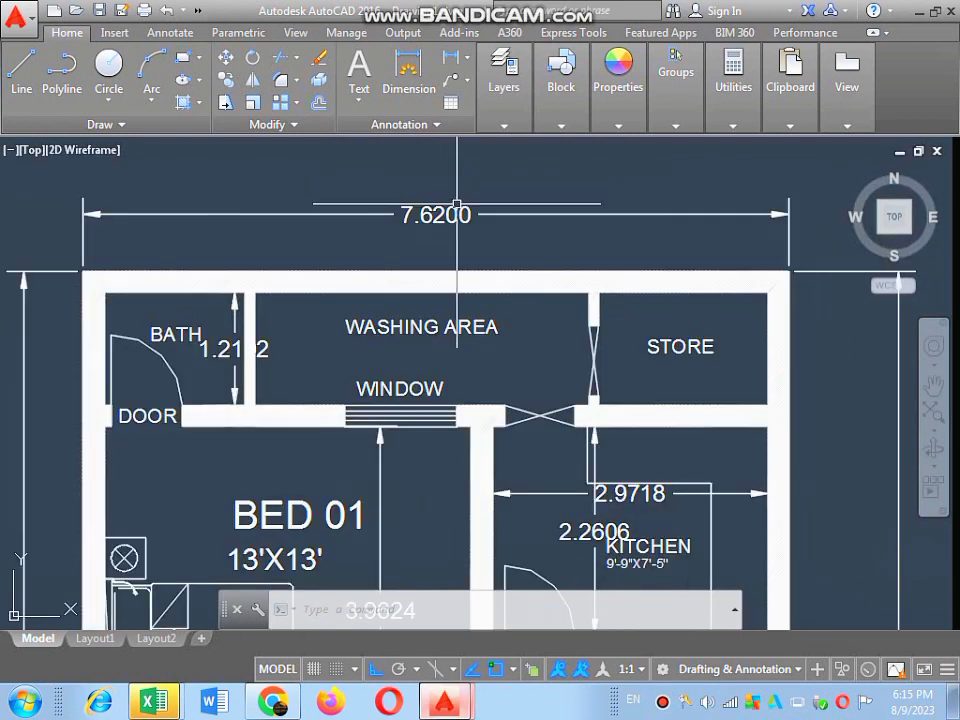
scroll(402, 244, "down", 2)
scroll(401, 246, "down", 4)
scroll(410, 246, "up", 4)
scroll(423, 245, "up", 2)
scroll(423, 245, "down", 2)
scroll(423, 245, "down", 2)
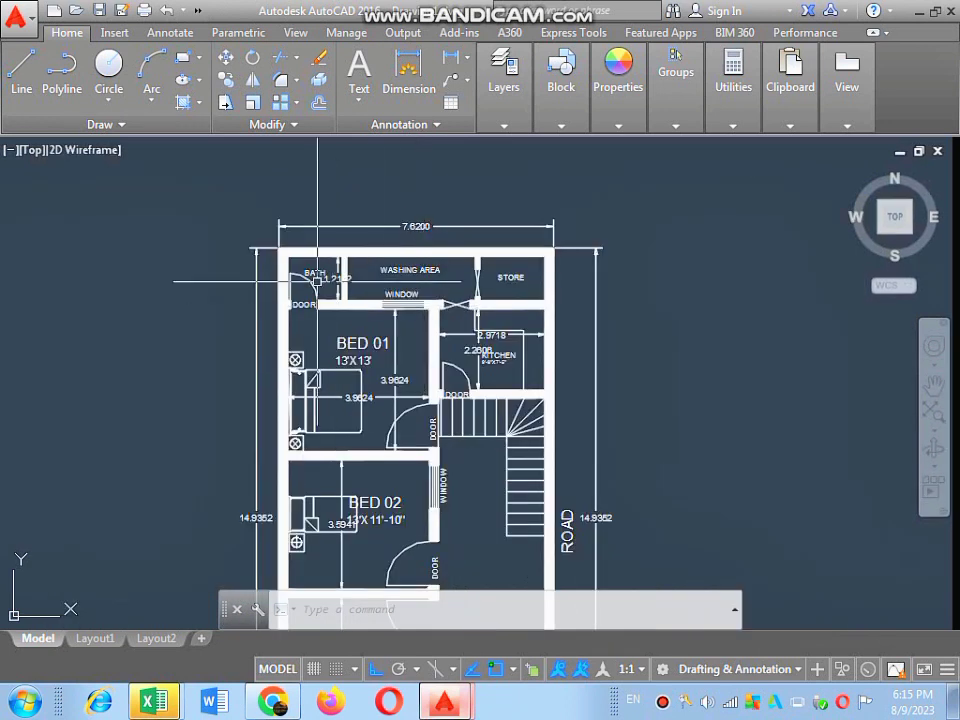
scroll(293, 300, "down", 3)
scroll(296, 380, "up", 4)
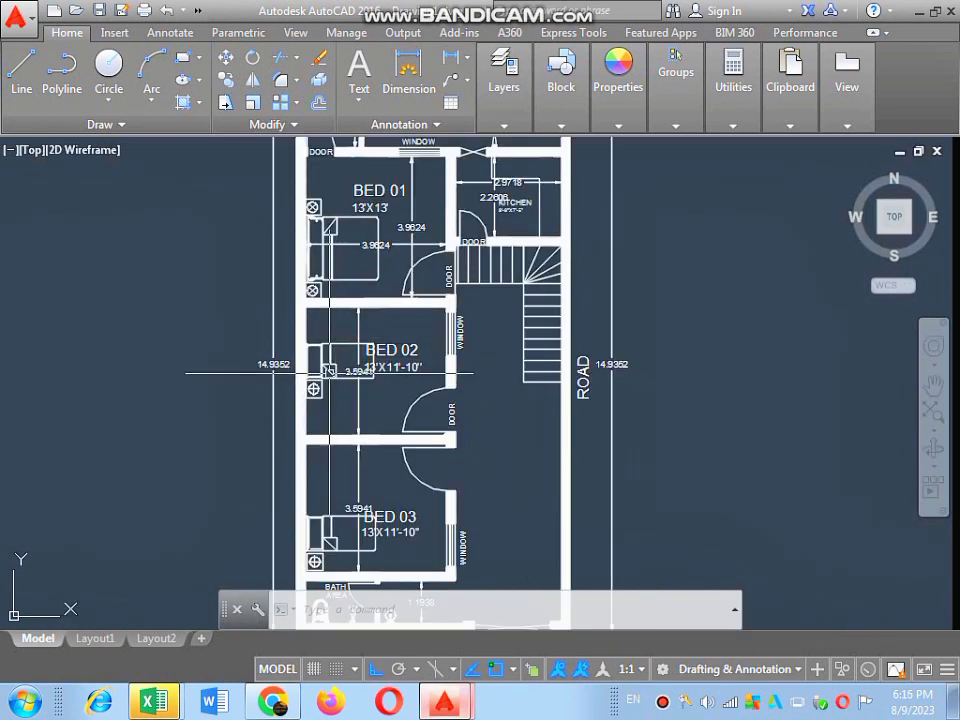
scroll(296, 400, "down", 2)
scroll(300, 398, "up", 3)
scroll(321, 390, "down", 4)
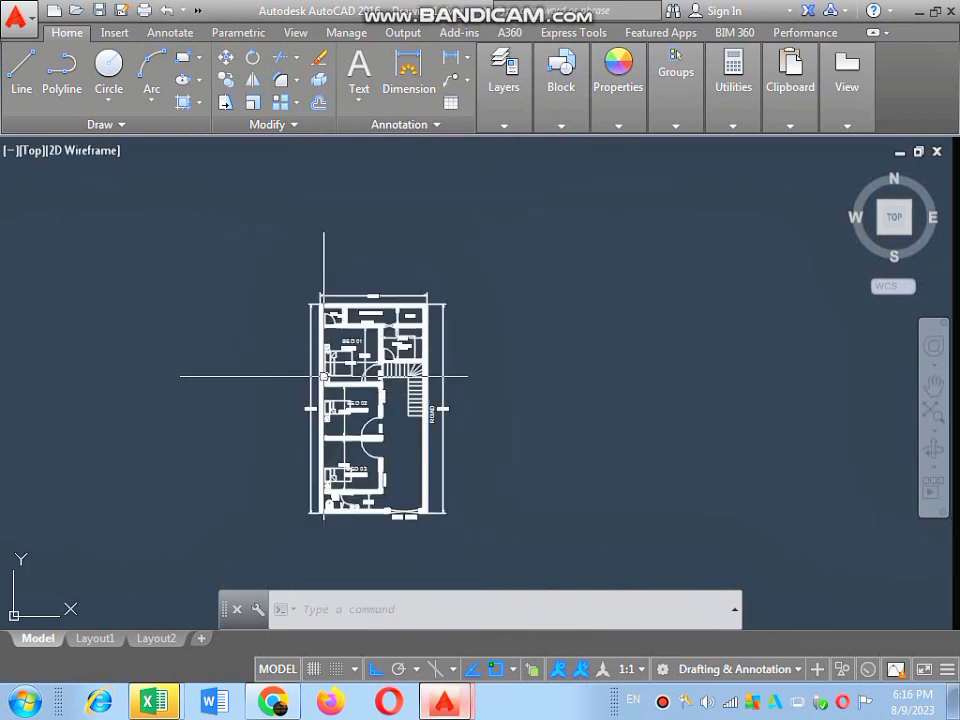
scroll(350, 310, "up", 3)
scroll(357, 316, "down", 4)
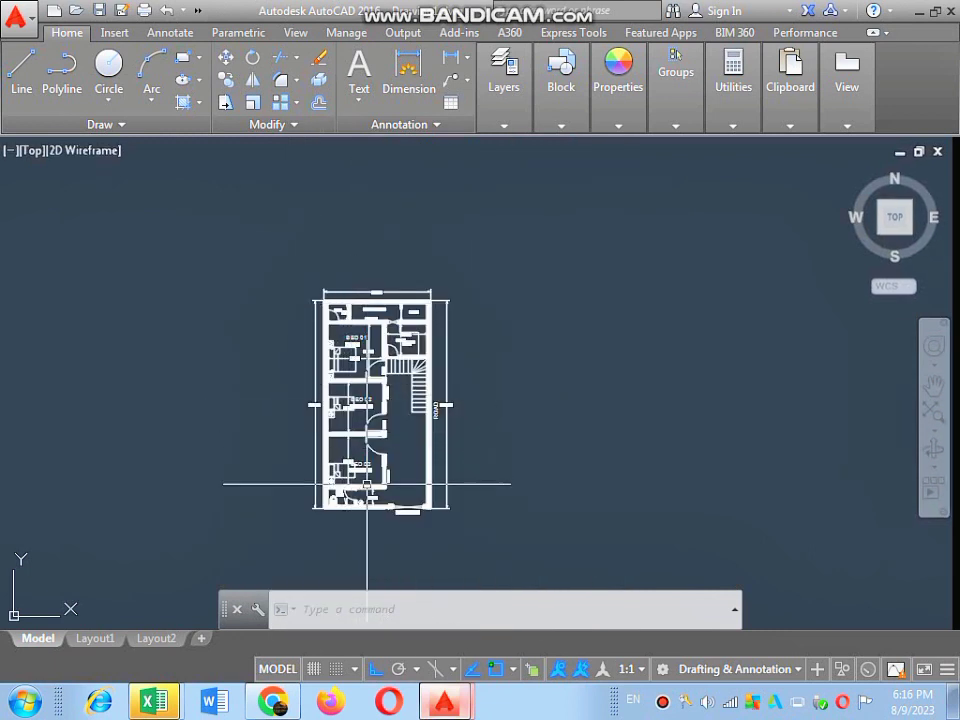
scroll(406, 518, "up", 2)
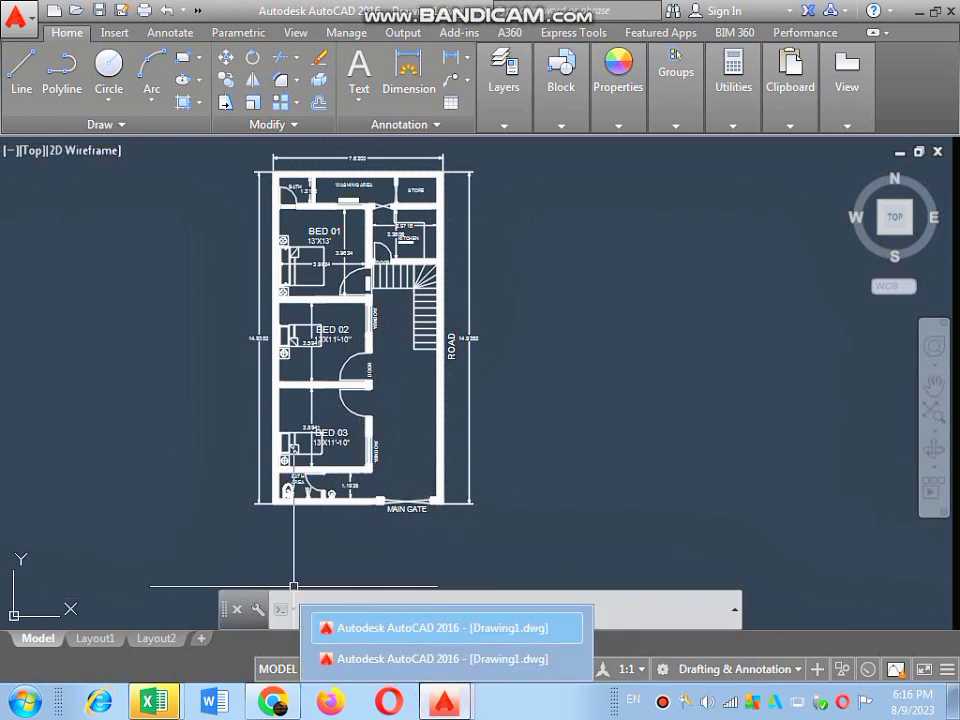
mouse_move(442, 659)
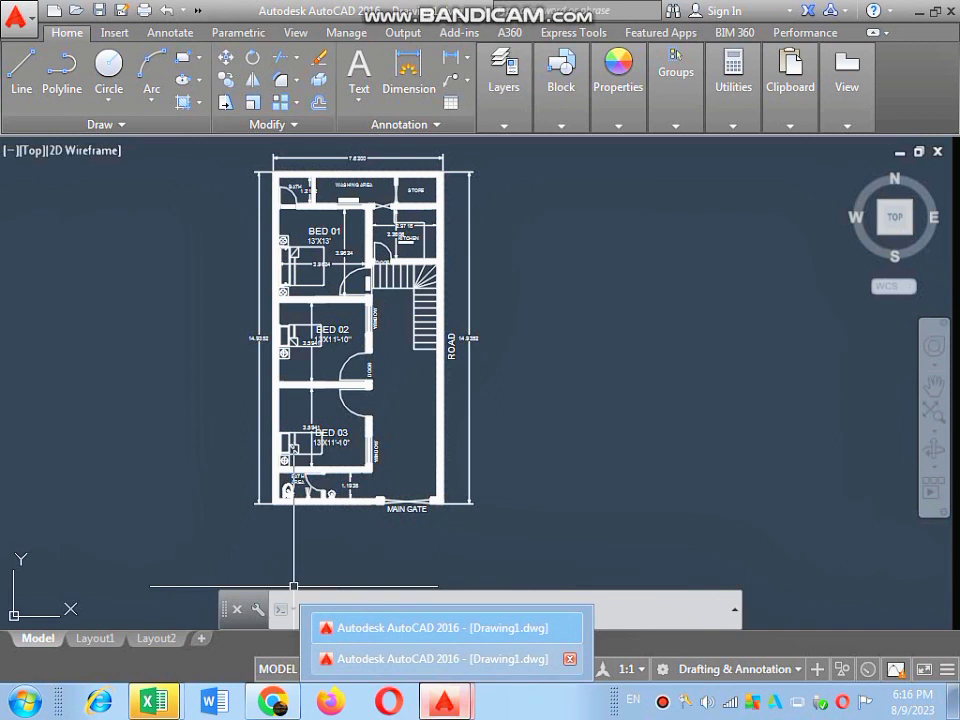
key("Escape")
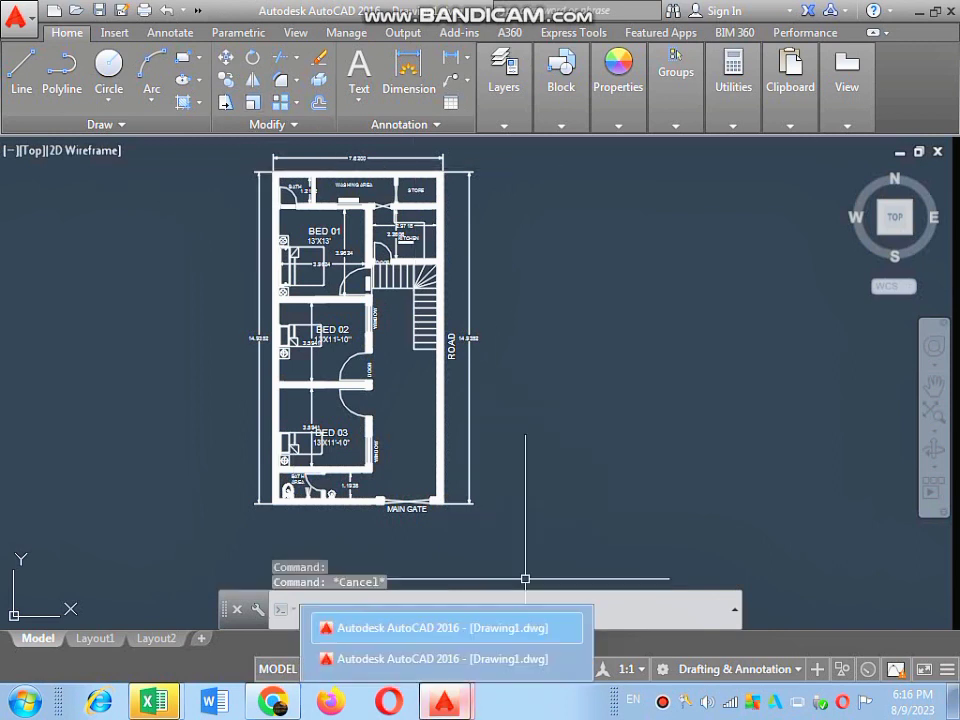
Switch to the blank second Drawing1 and turn its grid off with F7.
left_click(440, 659)
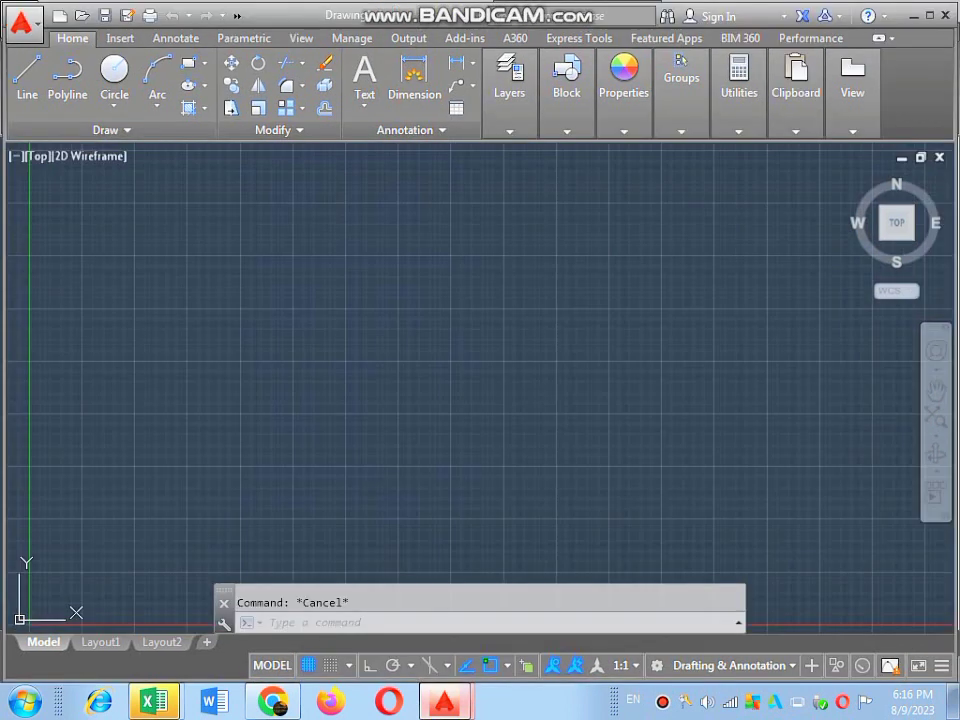
scroll(313, 382, "down", 3)
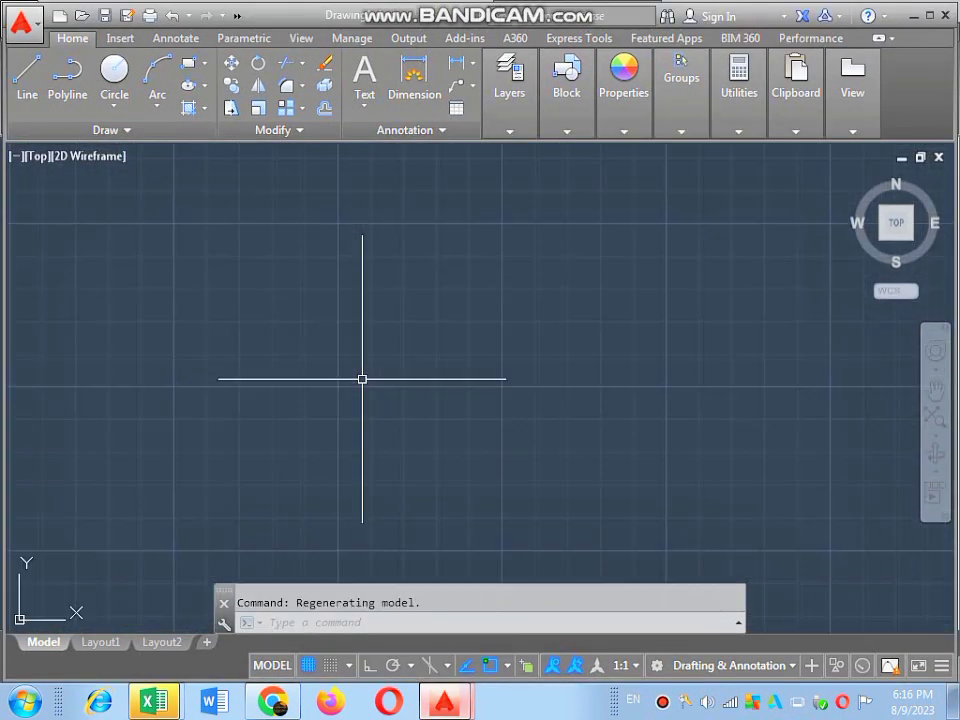
scroll(359, 388, "up", 2)
scroll(326, 392, "up", 1)
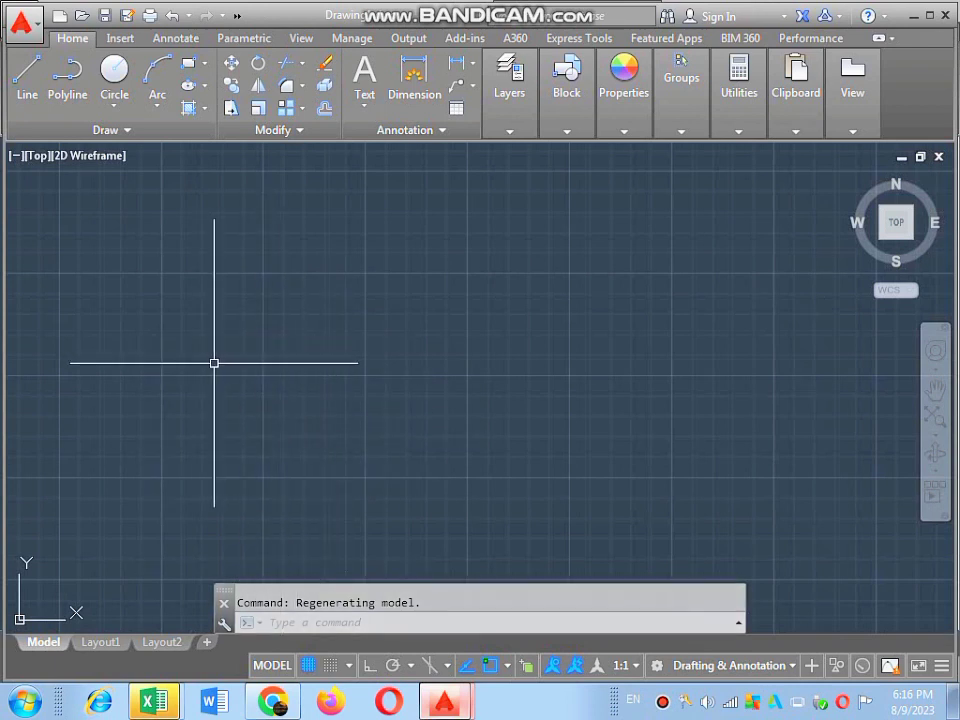
key("F7")
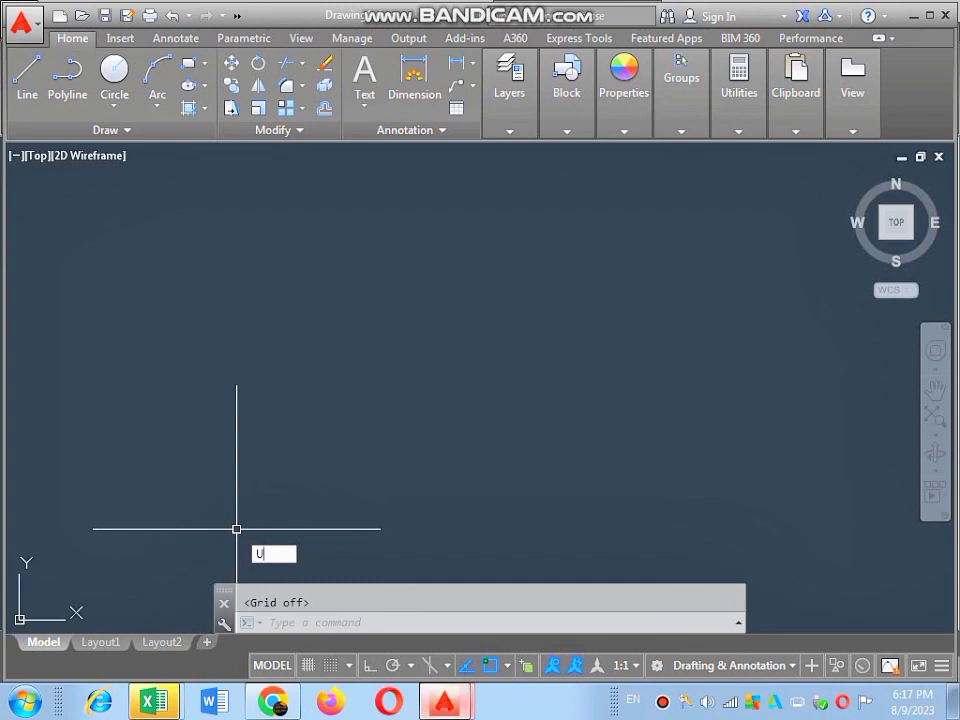
Use the UN command to set length units to Architectural with 0'-0 1/2" precision.
type("N")
key("Return")
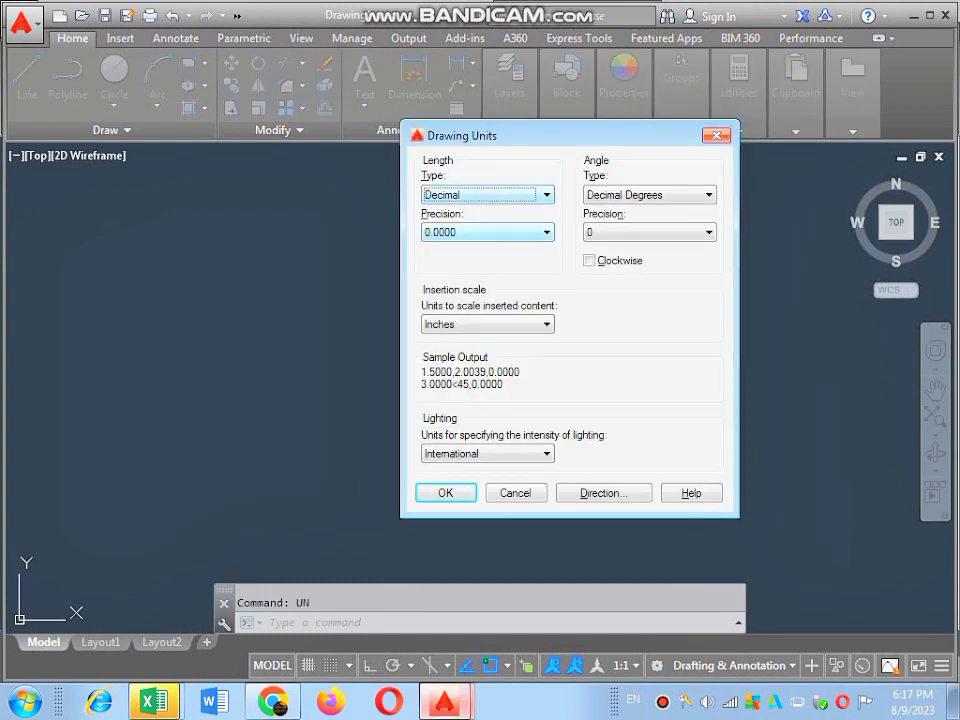
left_click(546, 194)
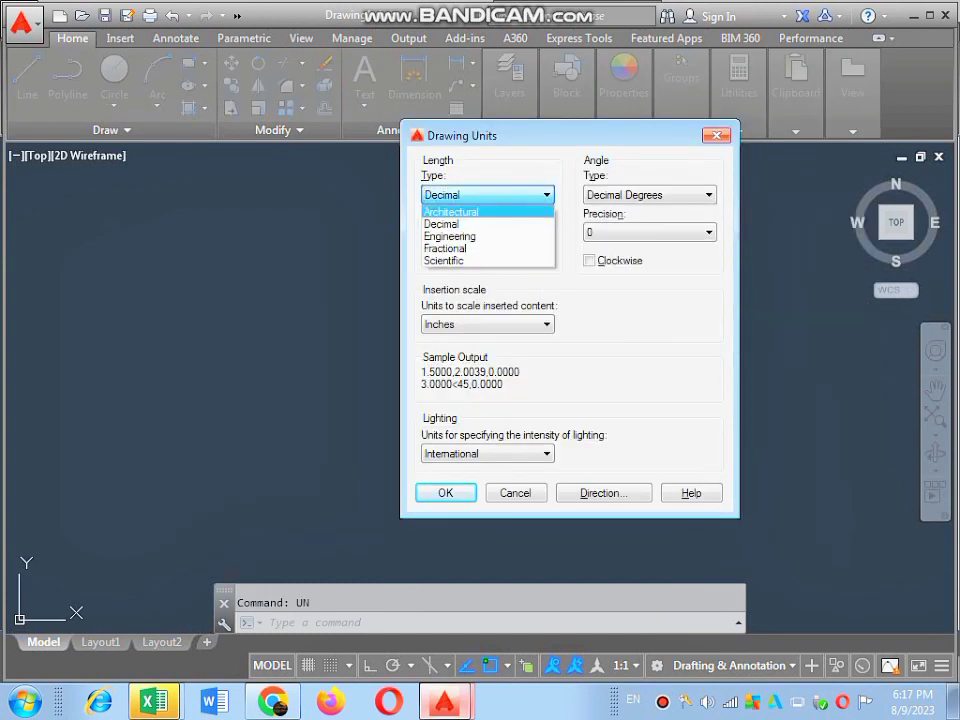
key("Up")
key("Up")
key("Up")
key("Return")
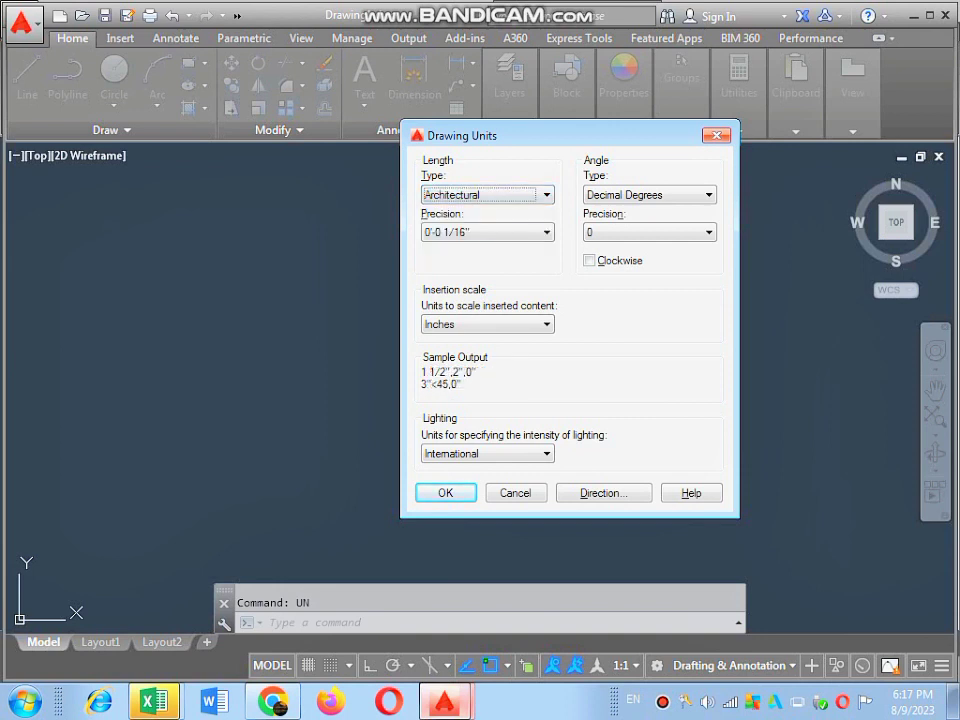
left_click(546, 232)
key("Up")
key("Up")
key("Up")
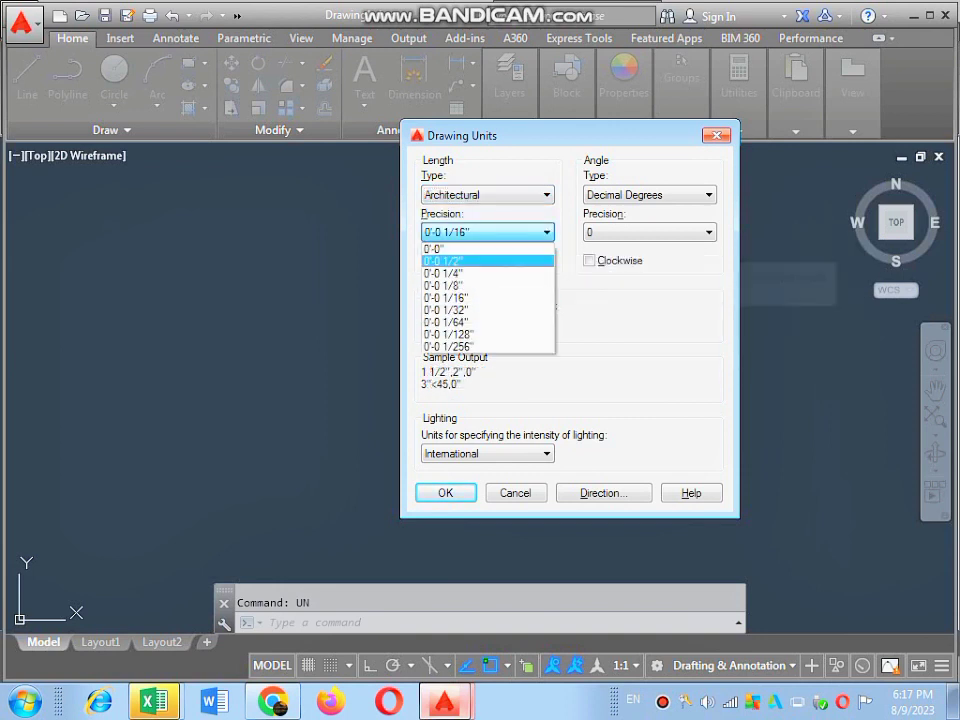
key("Down")
key("Up")
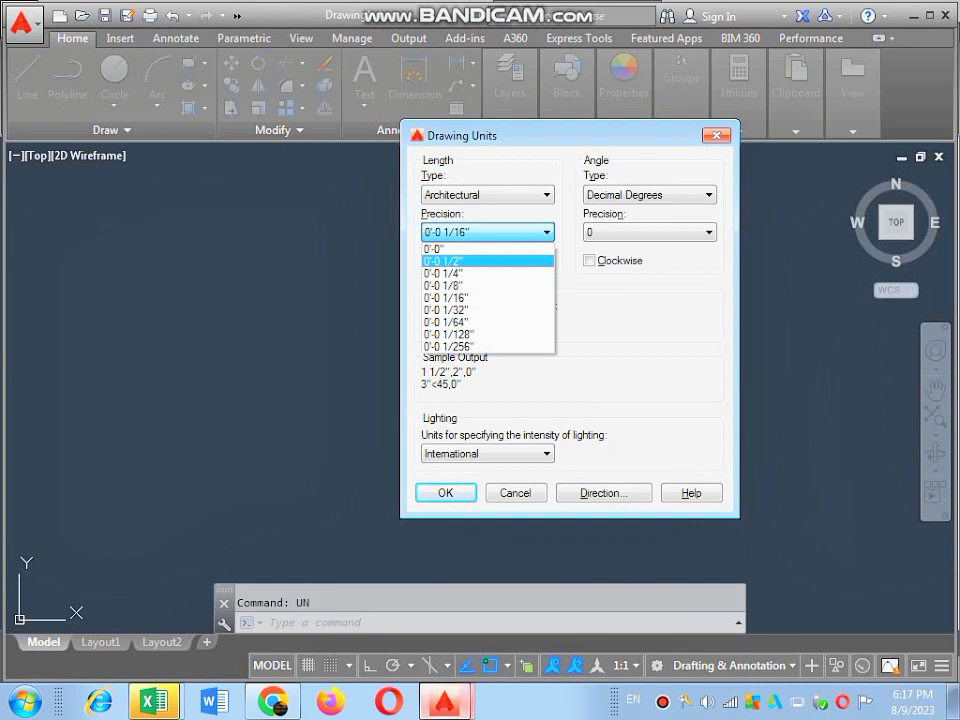
key("Return")
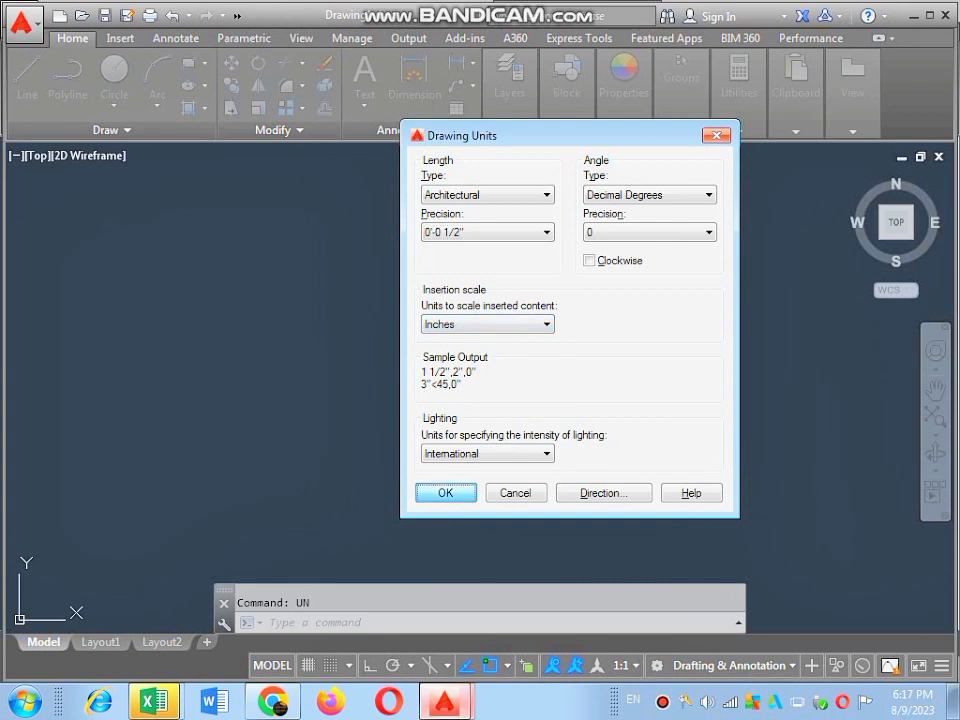
key("Return")
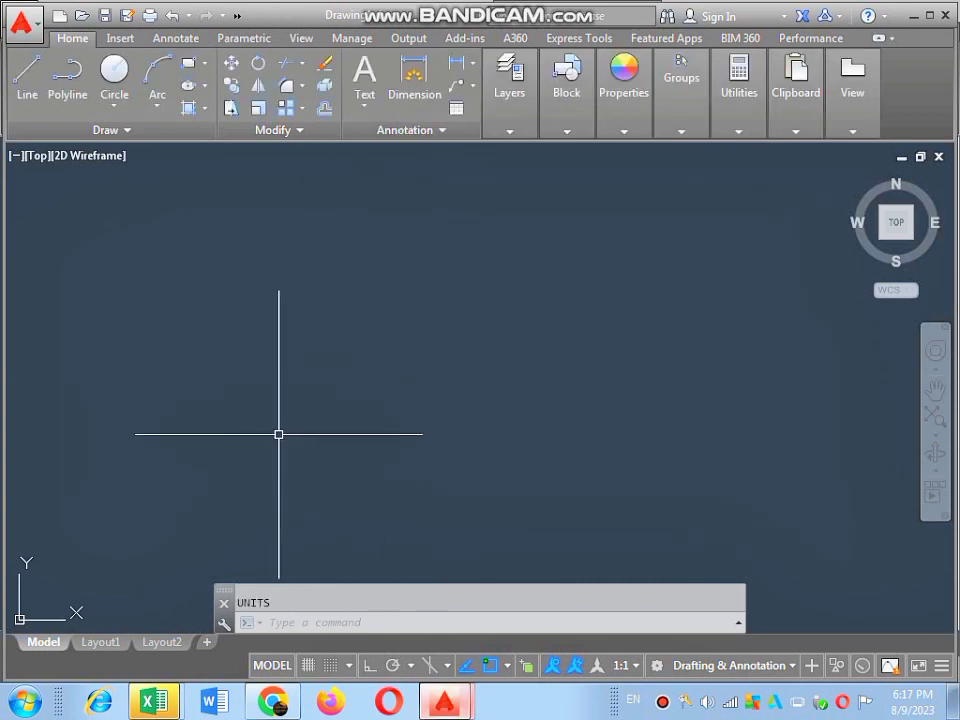
type("D")
Change the Standard dimension style's primary units to Architectural at 0'-0 1/2" precision.
key("Return")
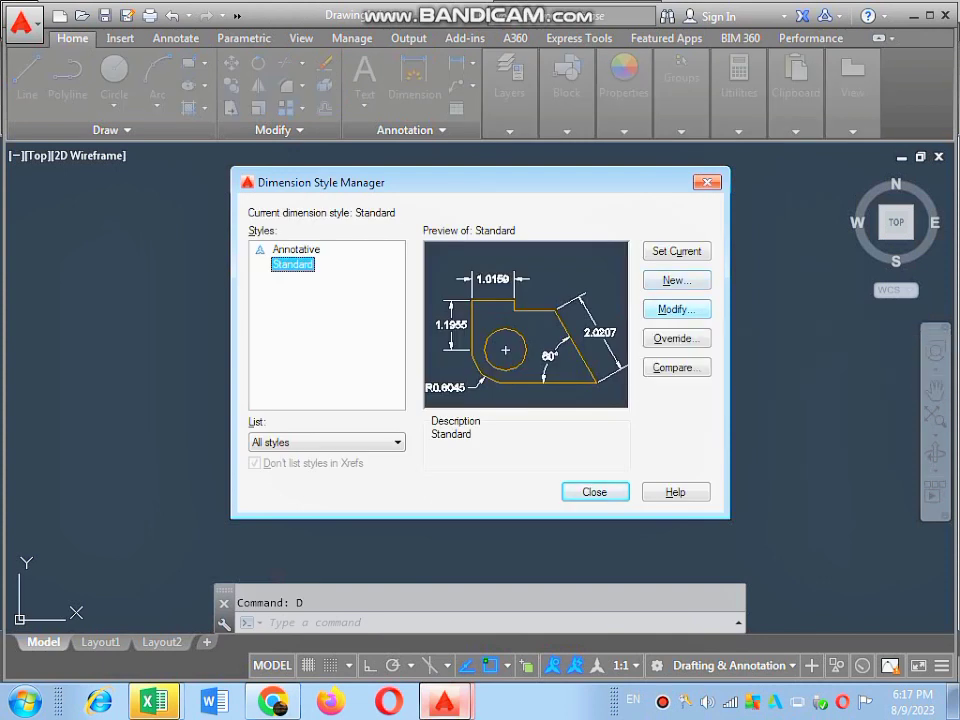
left_click(676, 309)
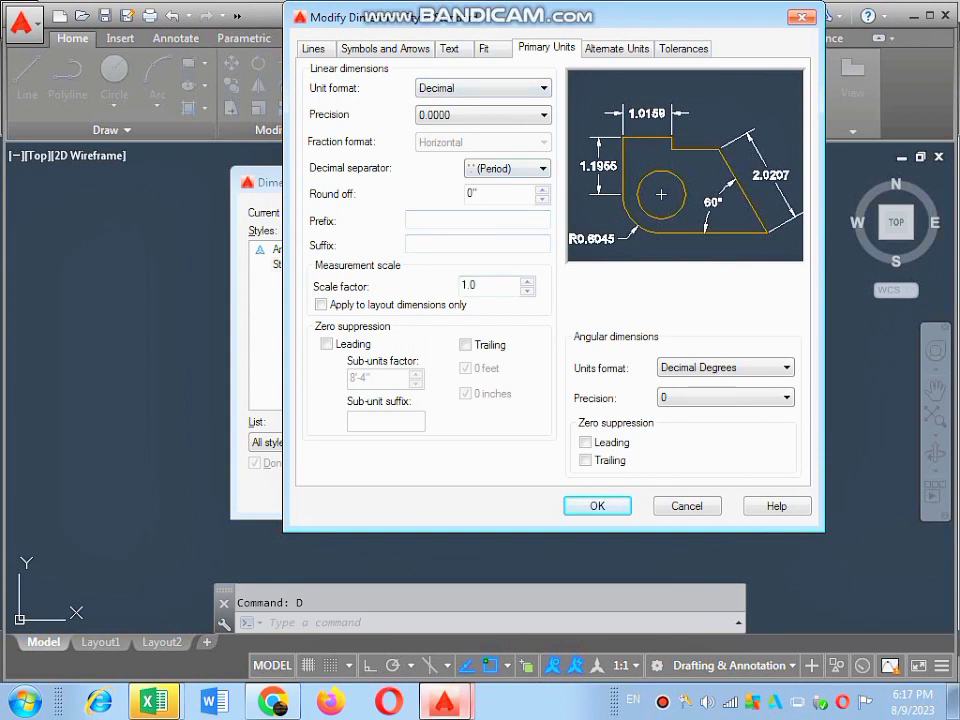
left_click(483, 88)
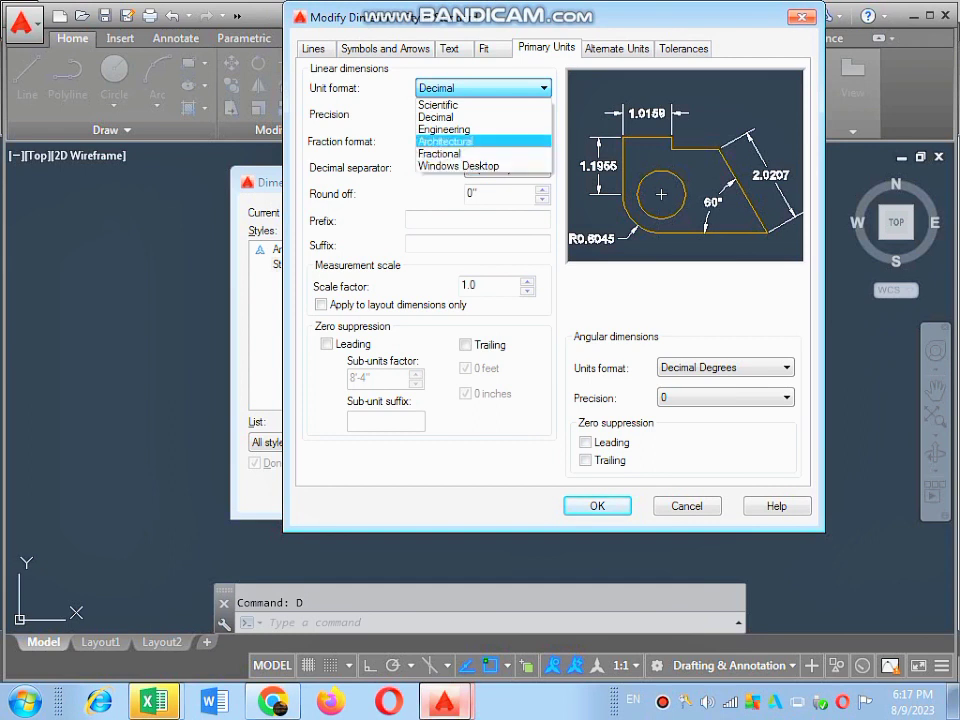
left_click(445, 141)
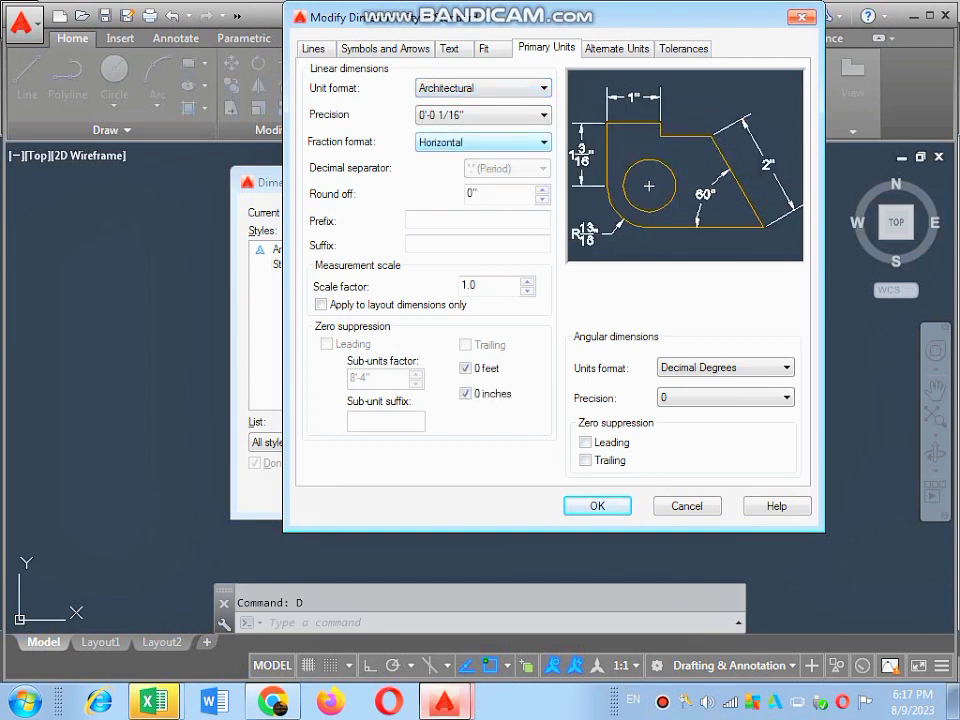
left_click(483, 115)
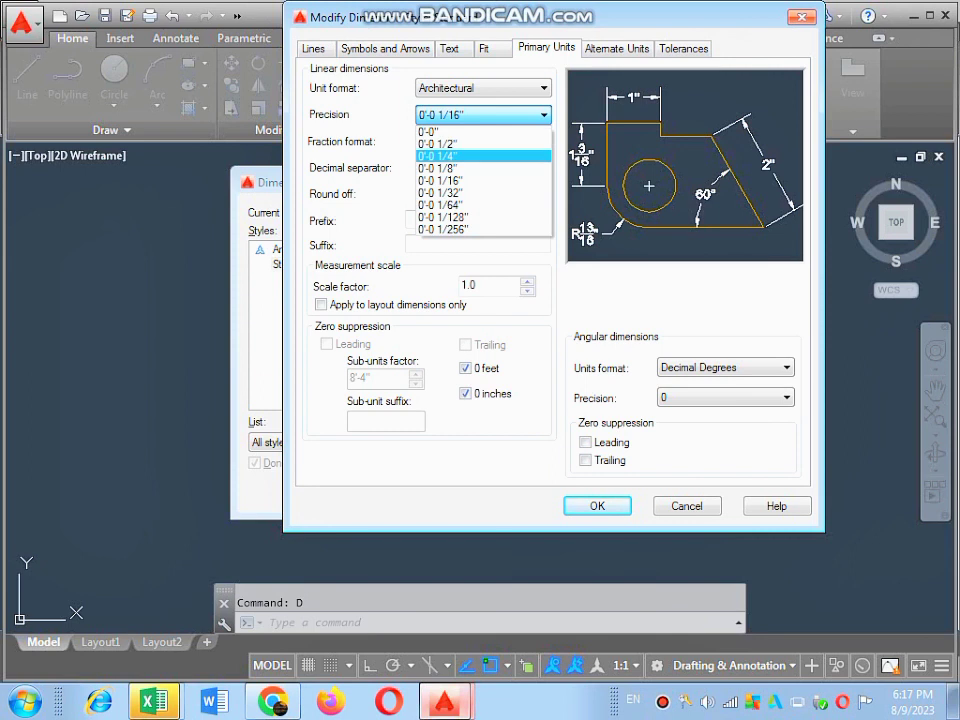
left_click(440, 143)
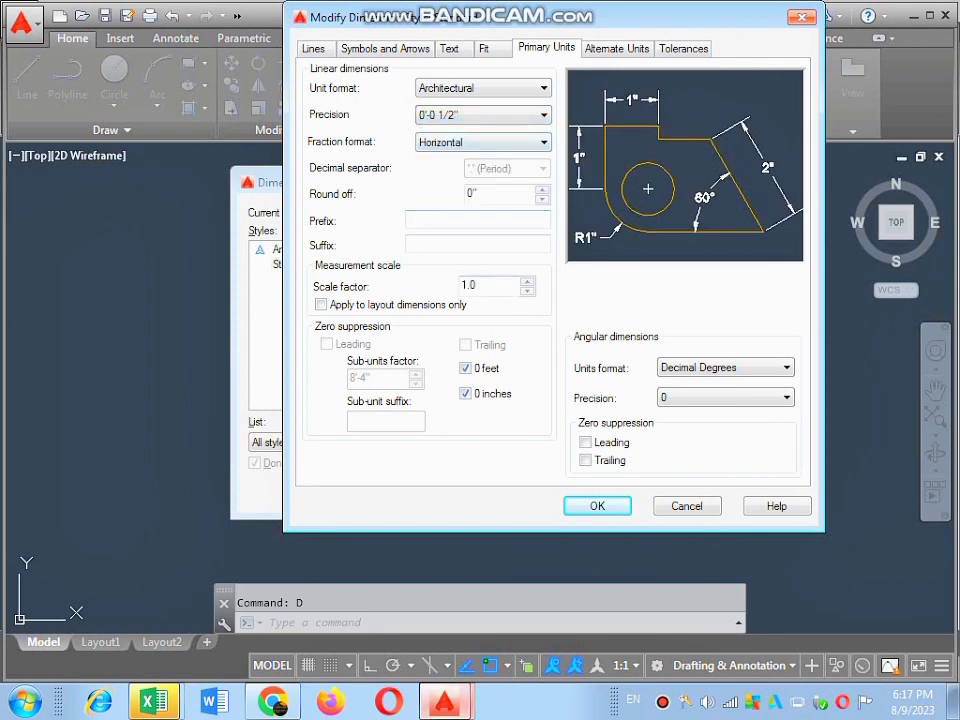
key("Return")
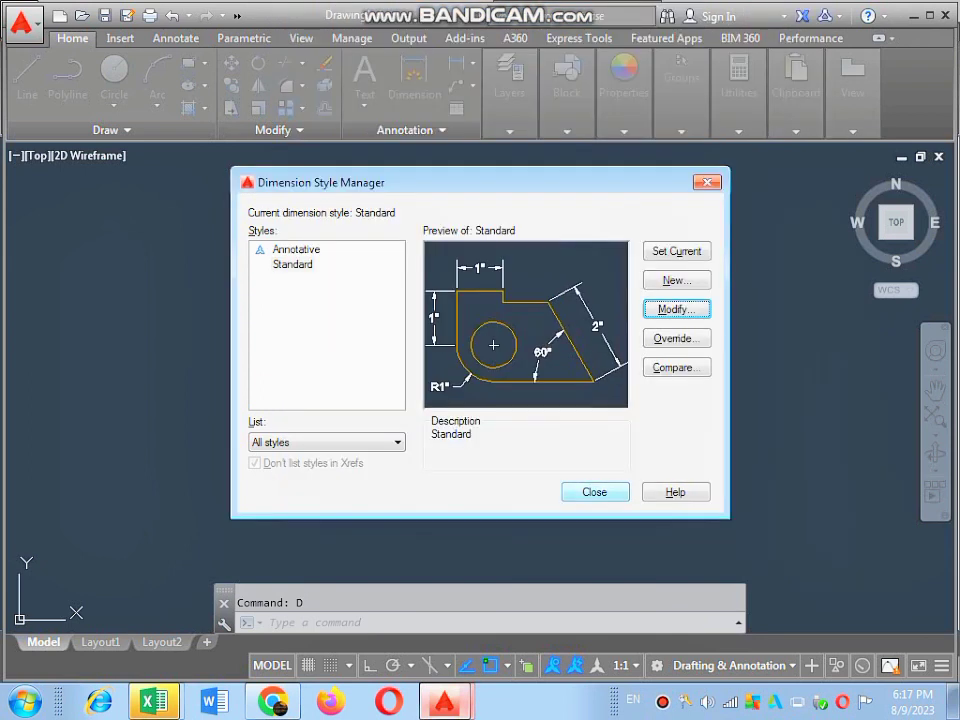
key("Return")
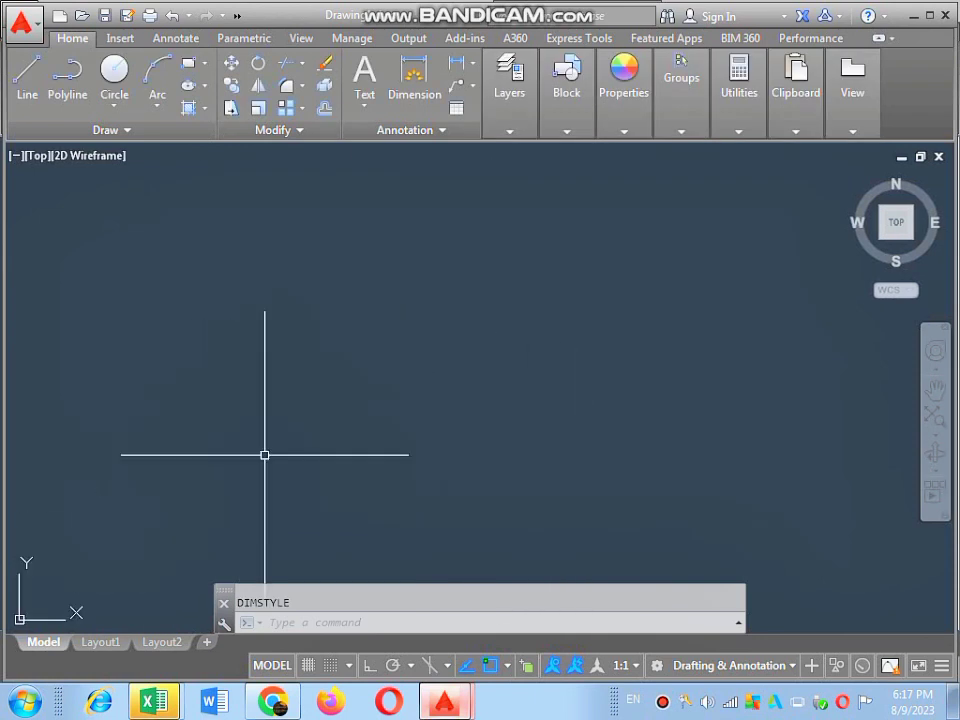
Turn Ortho on and delete the stray line just started.
left_click(27, 75)
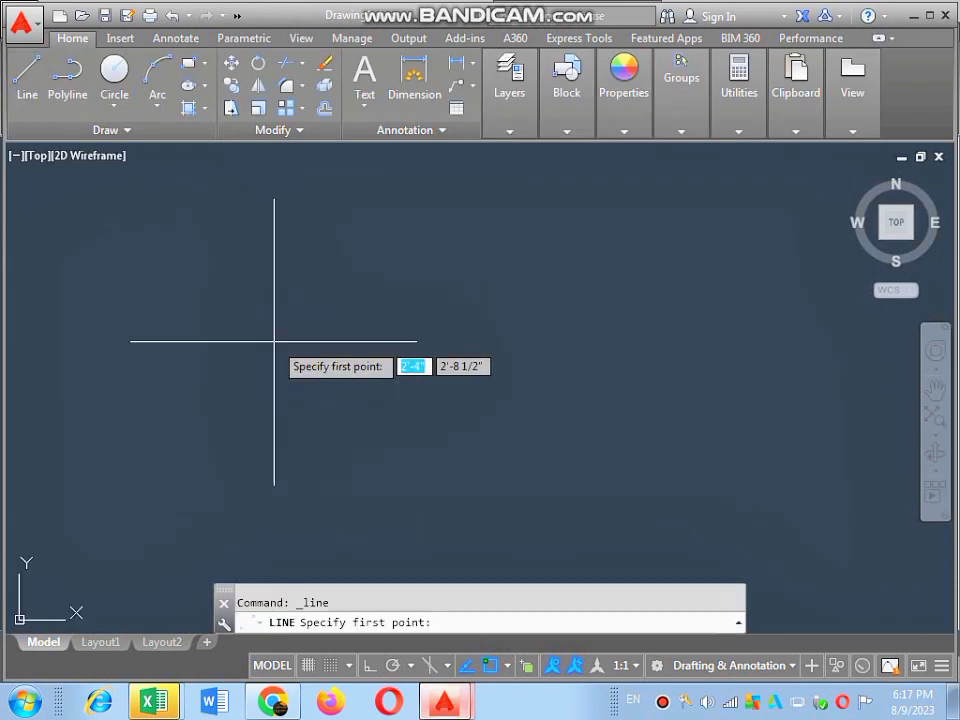
left_click(224, 312)
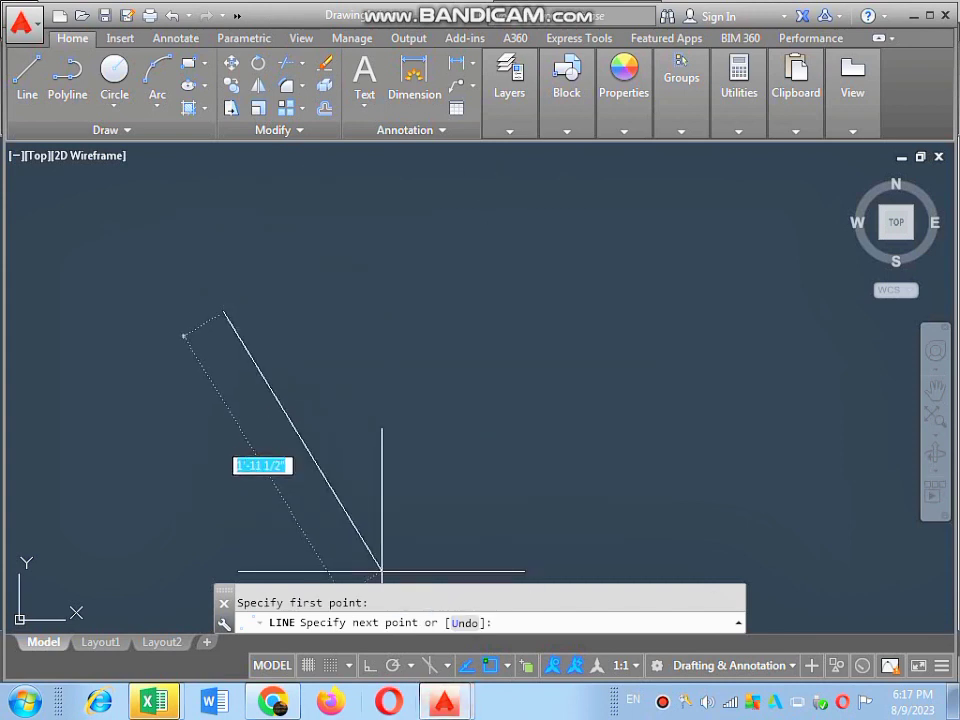
left_click(369, 665)
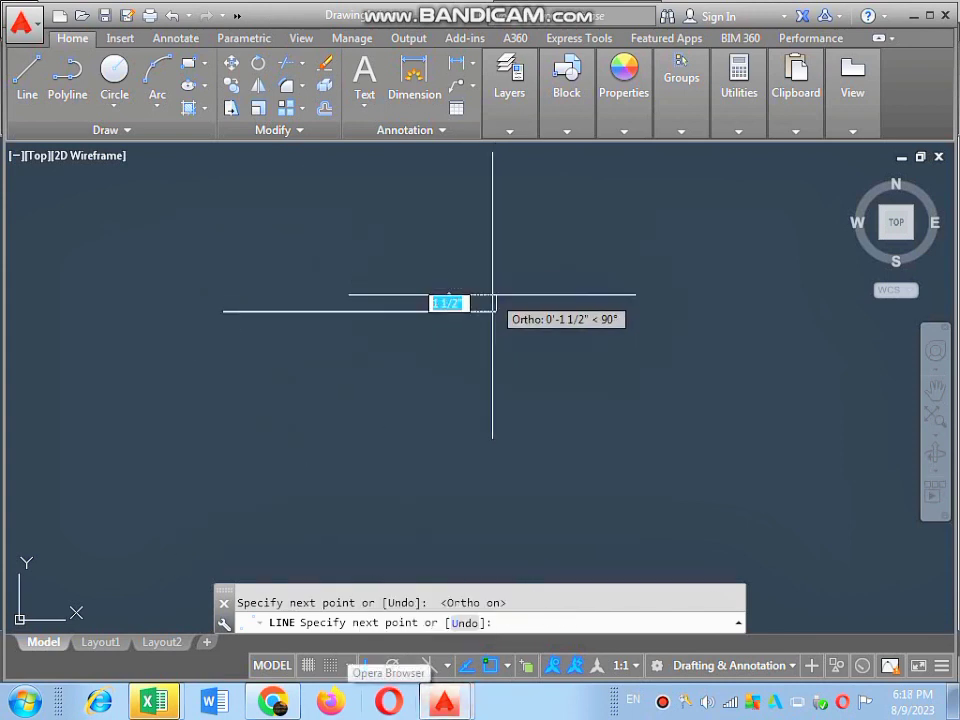
key("Escape")
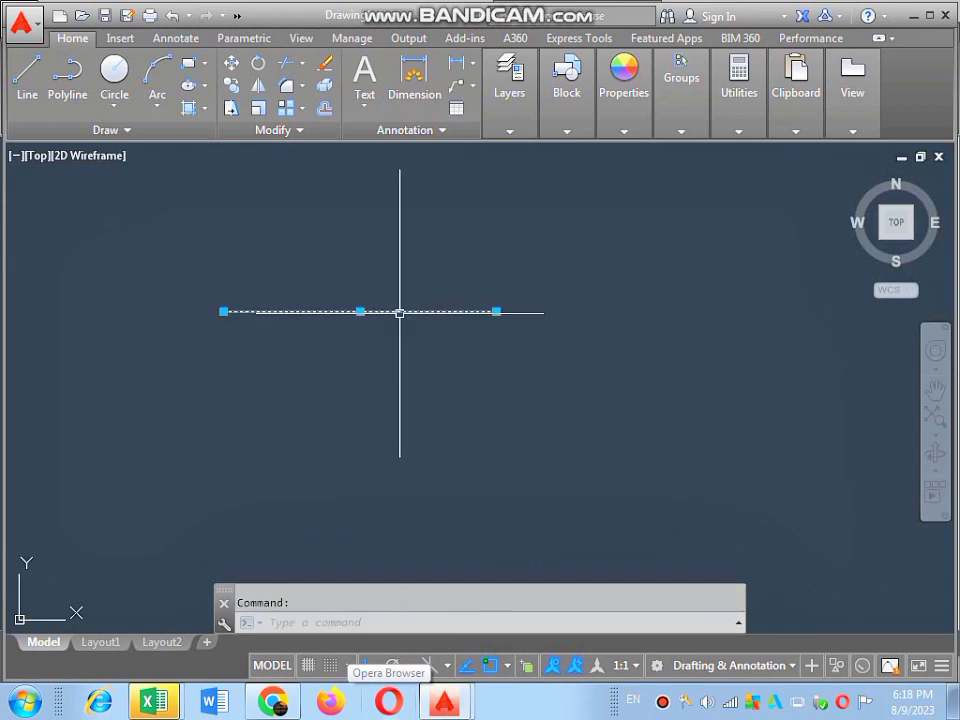
key("Delete")
Draw a horizontal line 10 feet long.
left_click(27, 75)
left_click(236, 248)
type("1")
key("Return")
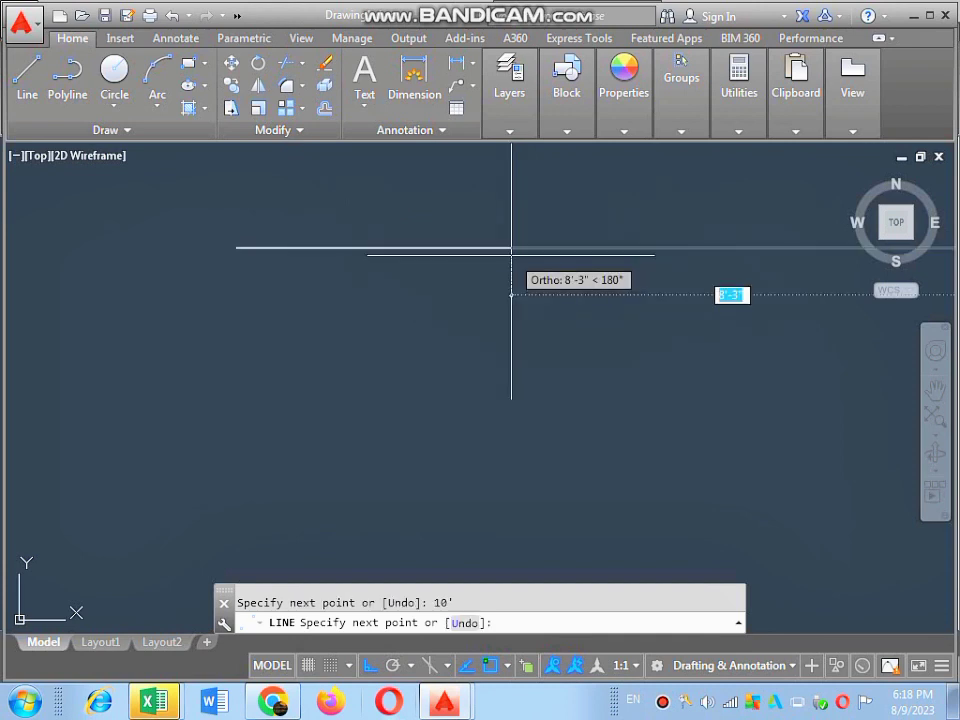
key("Escape")
key("Escape")
scroll(300, 320, "up", 2)
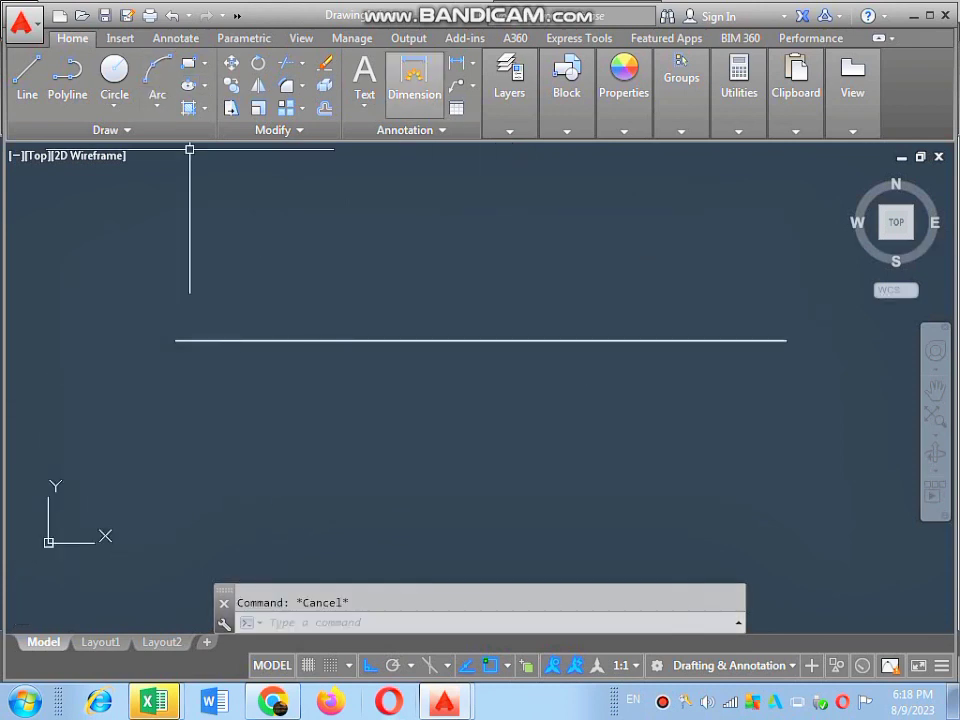
Add a linear dimension between the line's endpoints, placed above it, reading 10'.
left_click(414, 78)
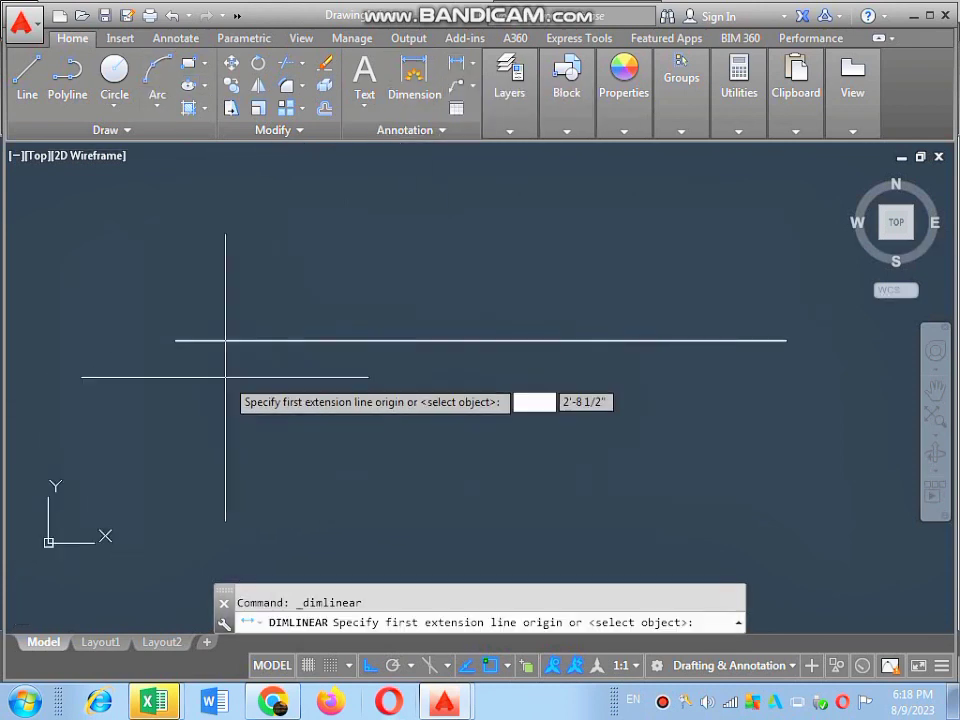
left_click(175, 340)
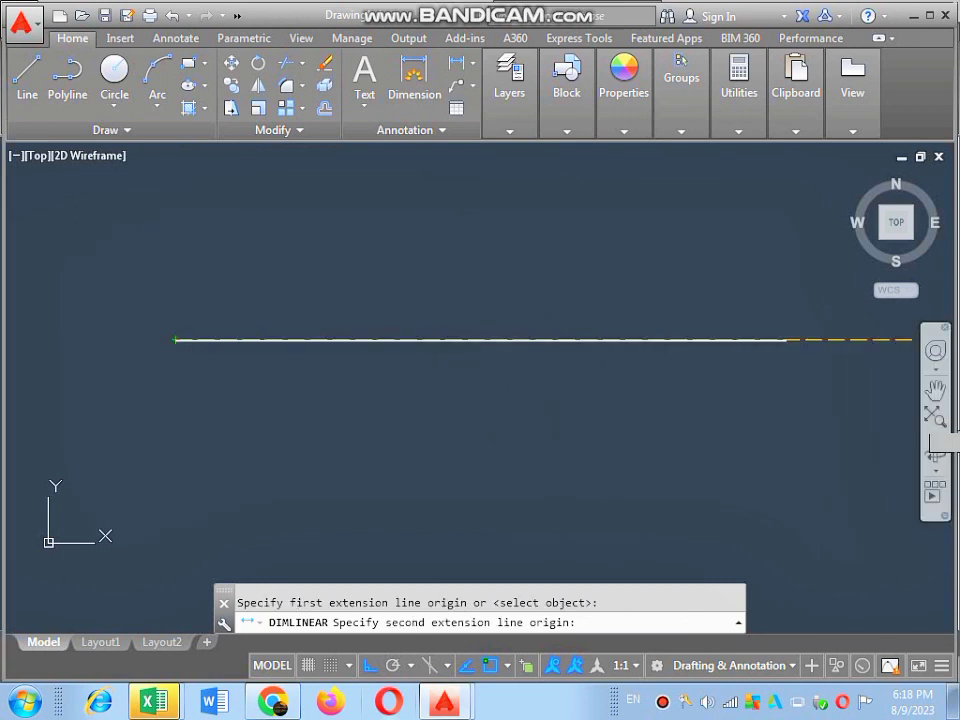
left_click(786, 340)
left_click(551, 296)
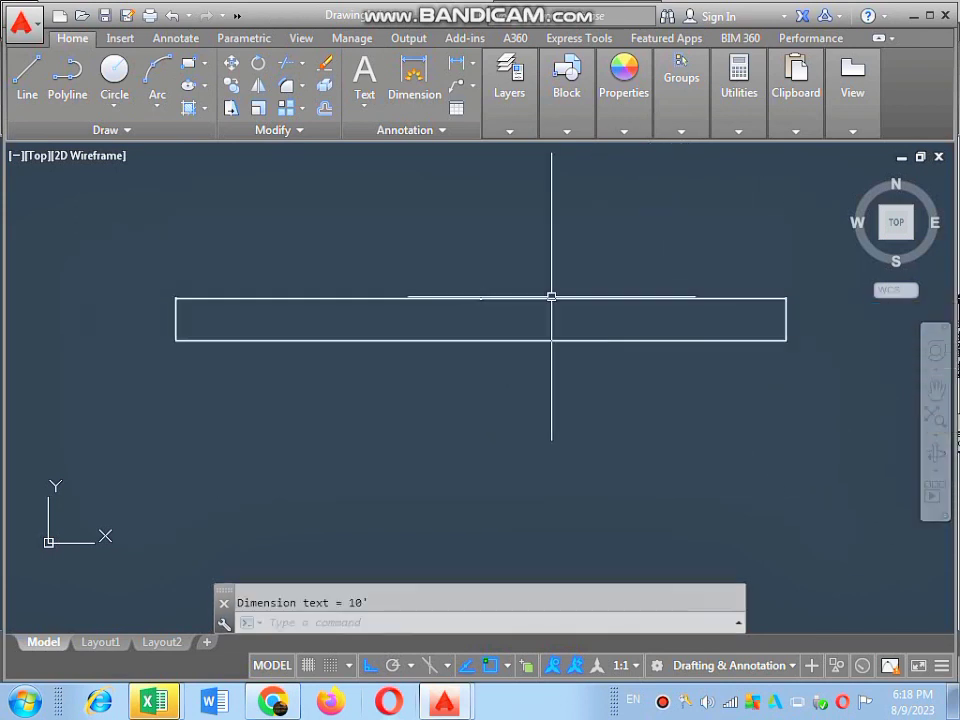
scroll(482, 297, "up", 2)
scroll(482, 297, "up", 2)
scroll(514, 279, "up", 2)
scroll(546, 289, "up", 2)
scroll(525, 289, "up", 1)
scroll(520, 256, "down", 3)
scroll(470, 310, "down", 1)
scroll(430, 340, "down", 2)
scroll(430, 307, "up", 2)
scroll(450, 300, "down", 4)
scroll(455, 320, "down", 2)
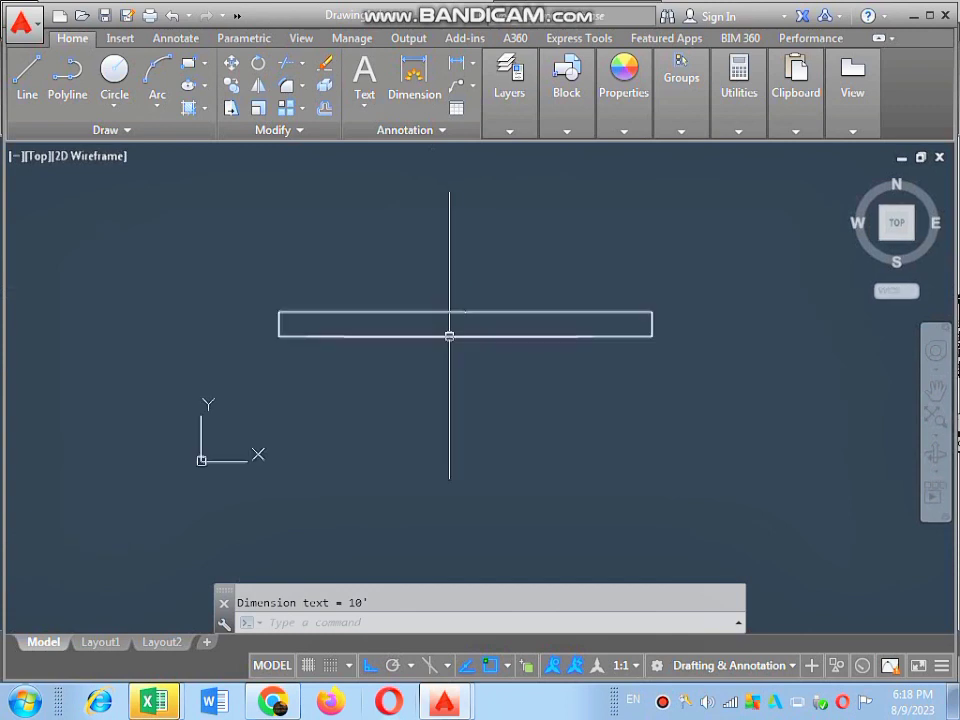
scroll(446, 338, "up", 3)
scroll(405, 270, "down", 4)
scroll(405, 320, "down", 4)
scroll(370, 290, "up", 4)
scroll(358, 285, "down", 3)
mouse_move(443, 702)
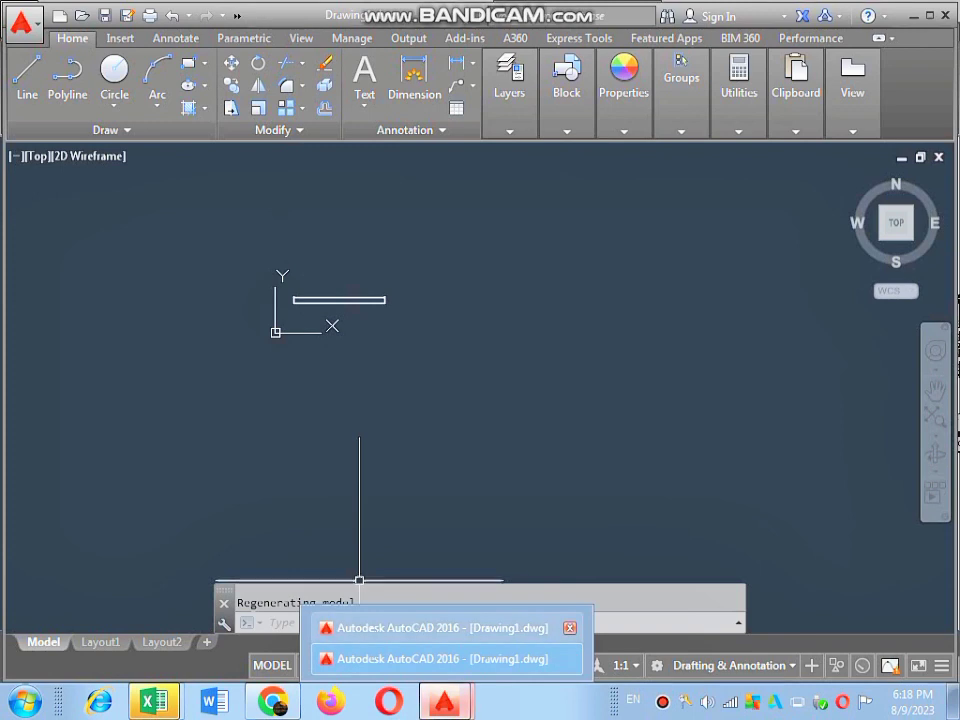
Return to the metric floor plan, window-select all 287 objects, and copy them with Ctrl+C.
left_click(445, 658)
scroll(392, 360, "down", 4)
scroll(427, 343, "up", 4)
scroll(427, 343, "down", 3)
scroll(414, 326, "up", 3)
scroll(428, 247, "up", 2)
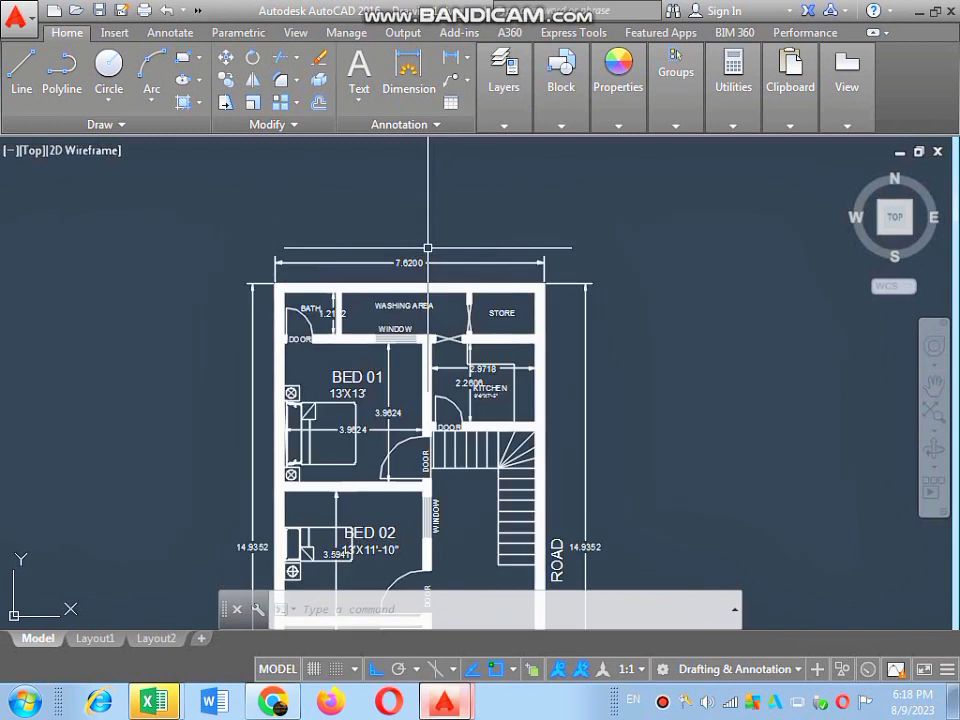
scroll(428, 247, "up", 2)
scroll(405, 285, "down", 2)
scroll(413, 293, "down", 2)
scroll(373, 347, "down", 3)
scroll(381, 409, "up", 2)
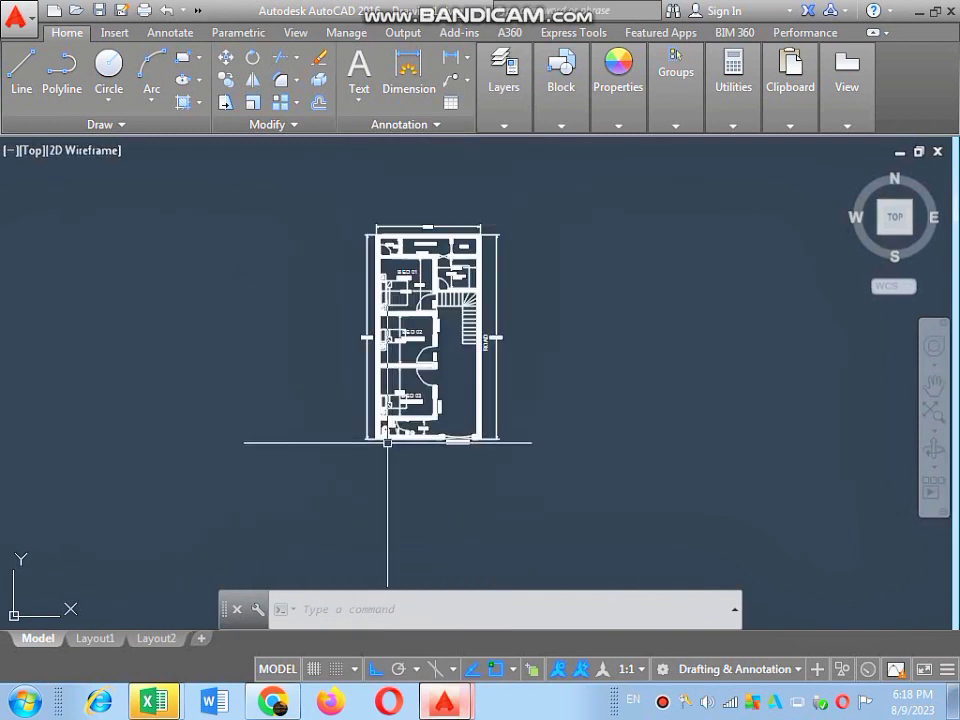
left_click(327, 192)
left_click(531, 489)
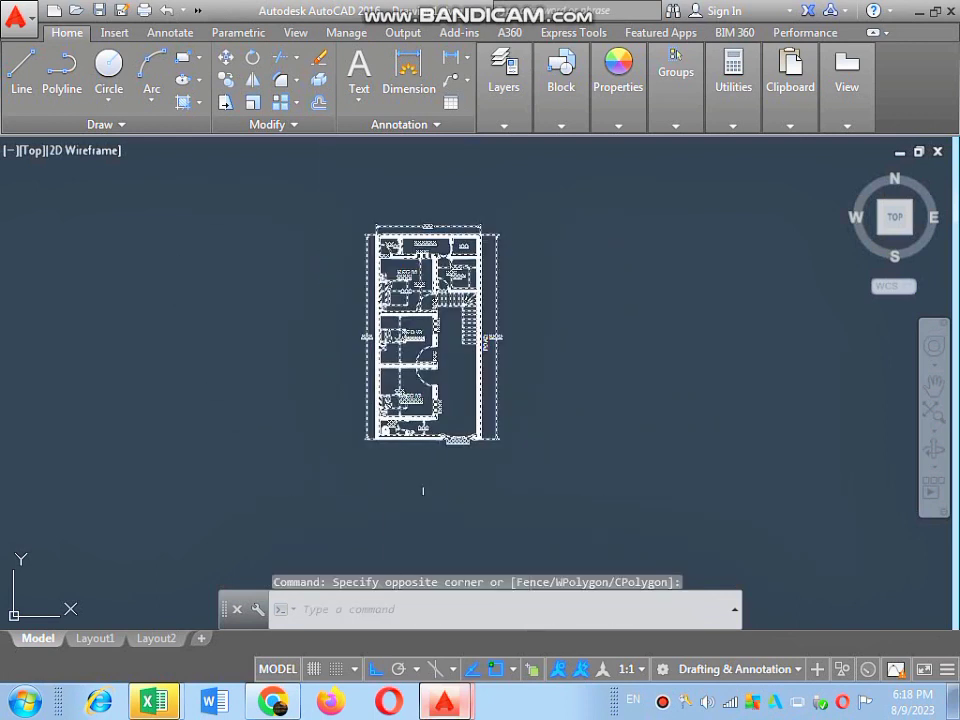
key("ctrl+c")
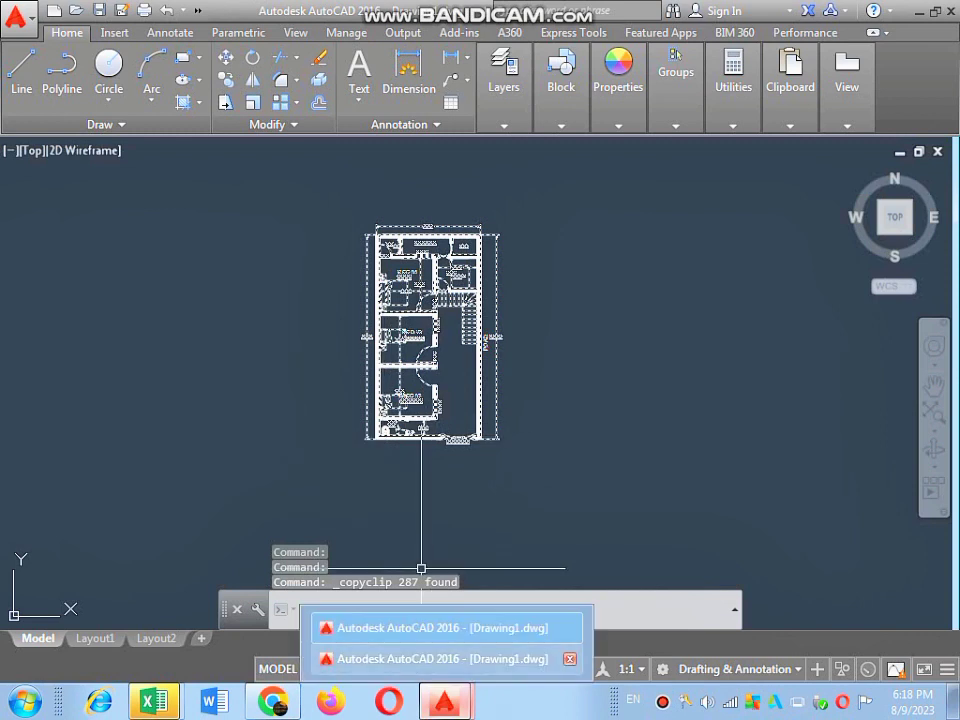
Switch back to the feet-inch drawing containing the 10' line.
left_click(440, 659)
scroll(313, 304, "up", 2)
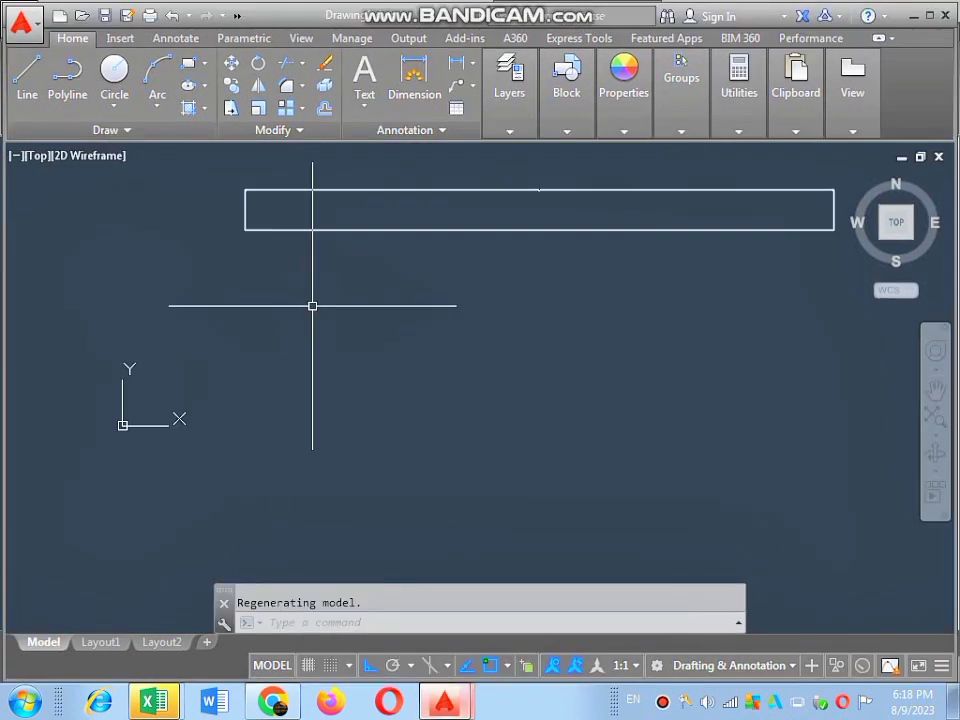
scroll(332, 348, "up", 2)
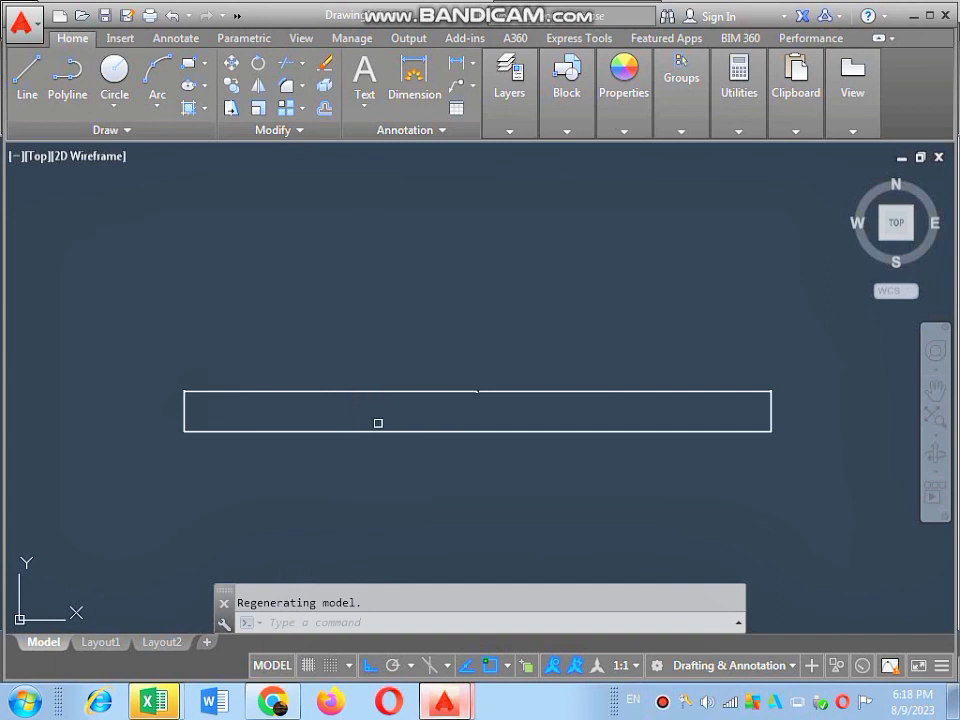
scroll(253, 538, "down", 2)
scroll(308, 500, "down", 3)
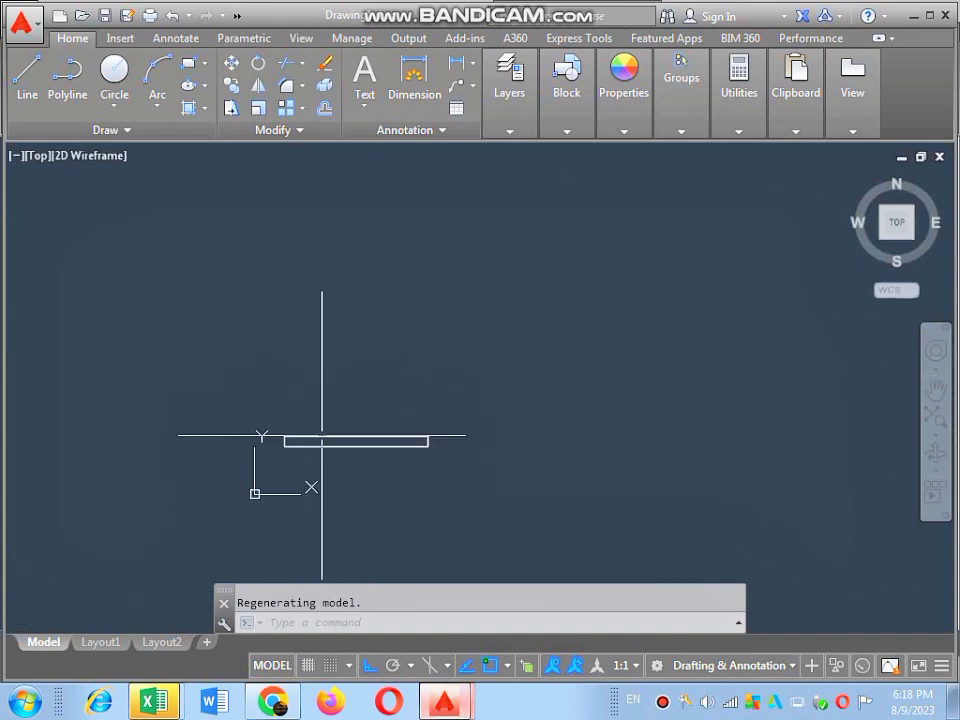
scroll(436, 466, "up", 5)
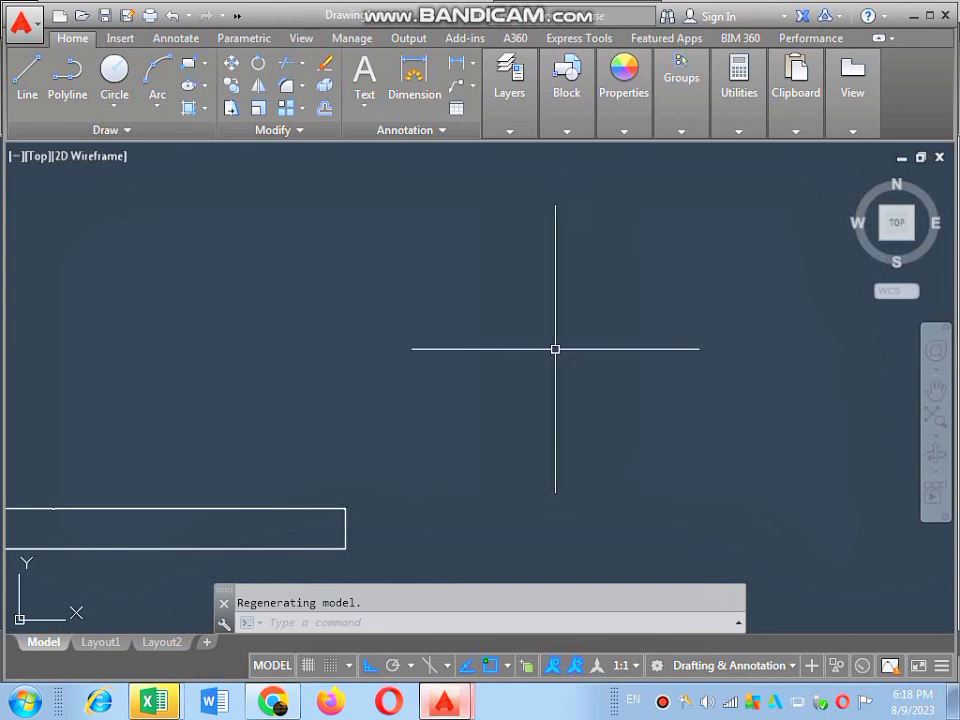
Paste the floor plan at an insertion point; its dimensions now read tiny values like 7 1/2".
key("ctrl+v")
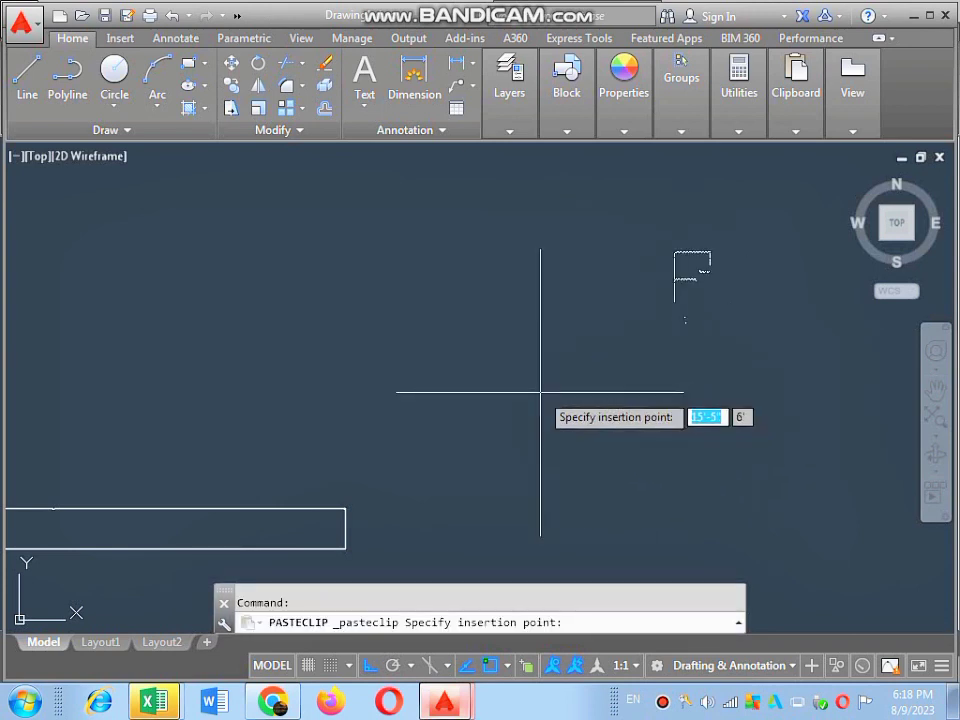
left_click(540, 392)
scroll(686, 237, "up", 5)
scroll(486, 300, "up", 4)
scroll(486, 300, "up", 3)
scroll(488, 300, "up", 2)
scroll(484, 309, "down", 5)
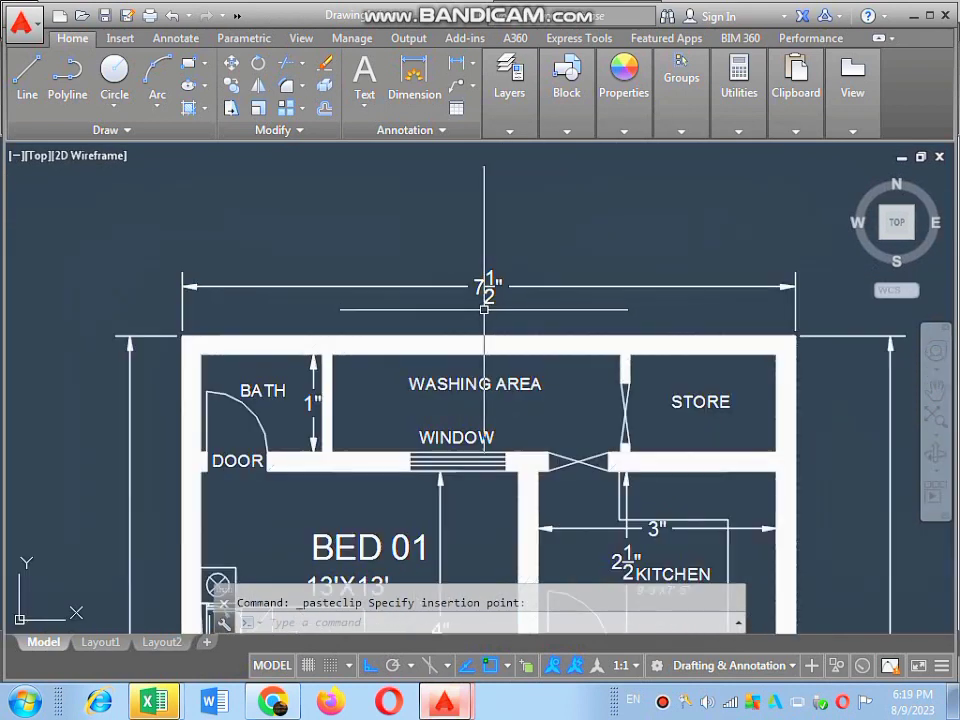
scroll(460, 307, "down", 4)
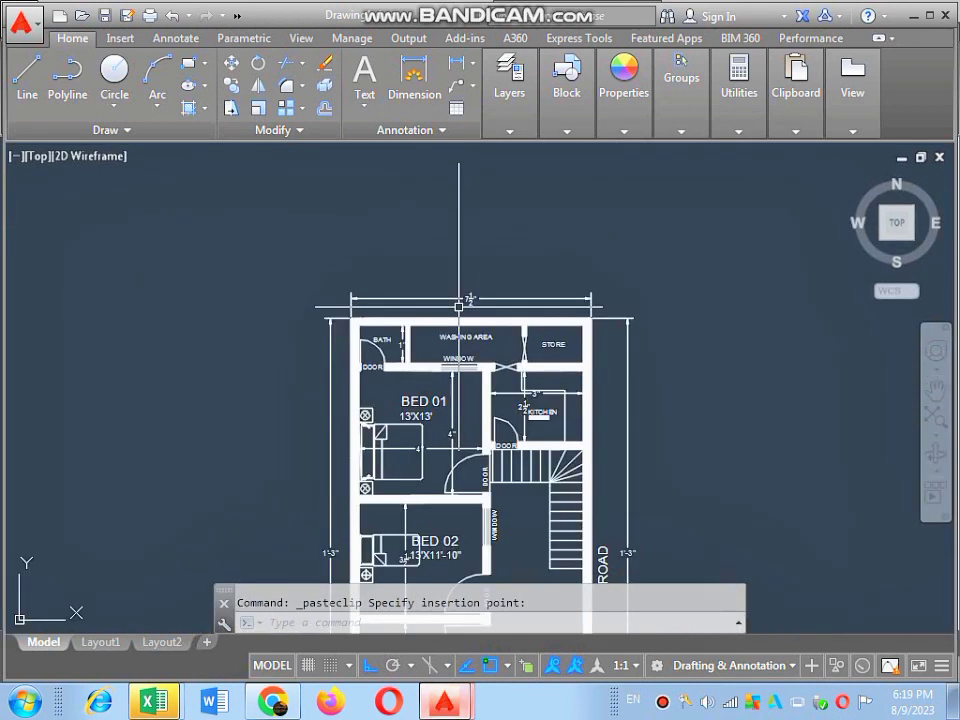
scroll(460, 300, "up", 3)
scroll(440, 330, "up", 4)
scroll(452, 326, "down", 4)
scroll(451, 310, "up", 5)
scroll(455, 290, "down", 3)
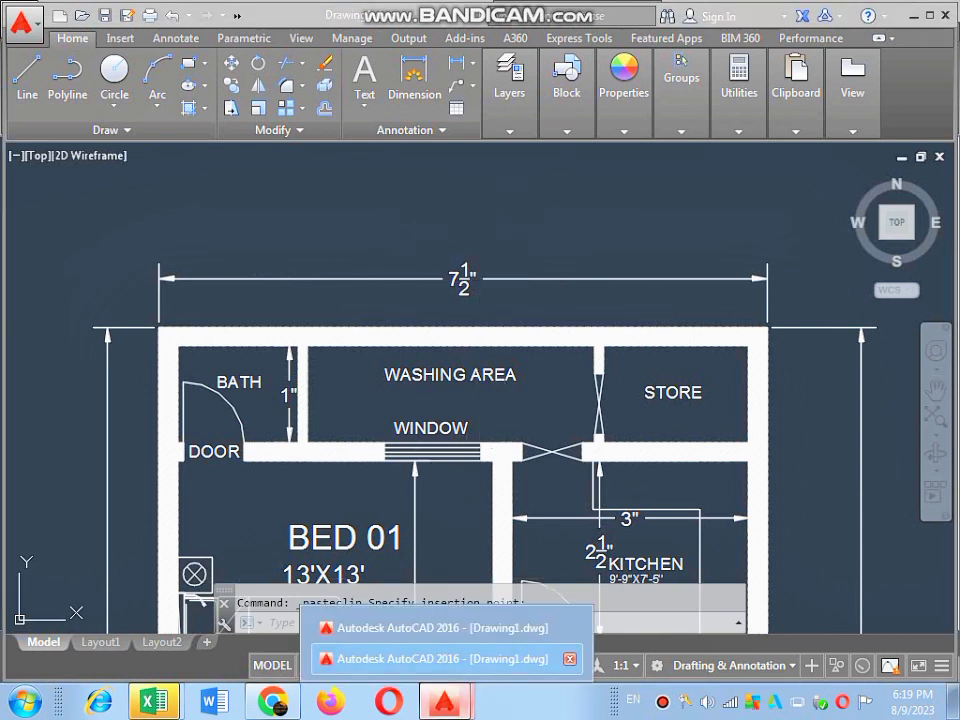
left_click(440, 658)
scroll(420, 461, "up", 5)
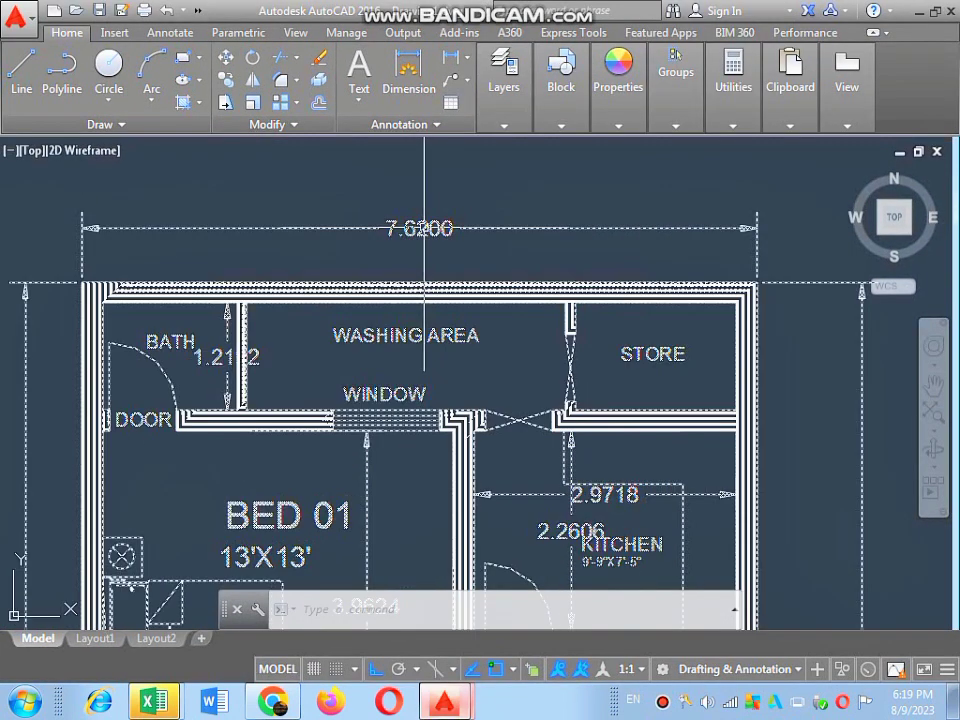
scroll(424, 228, "up", 3)
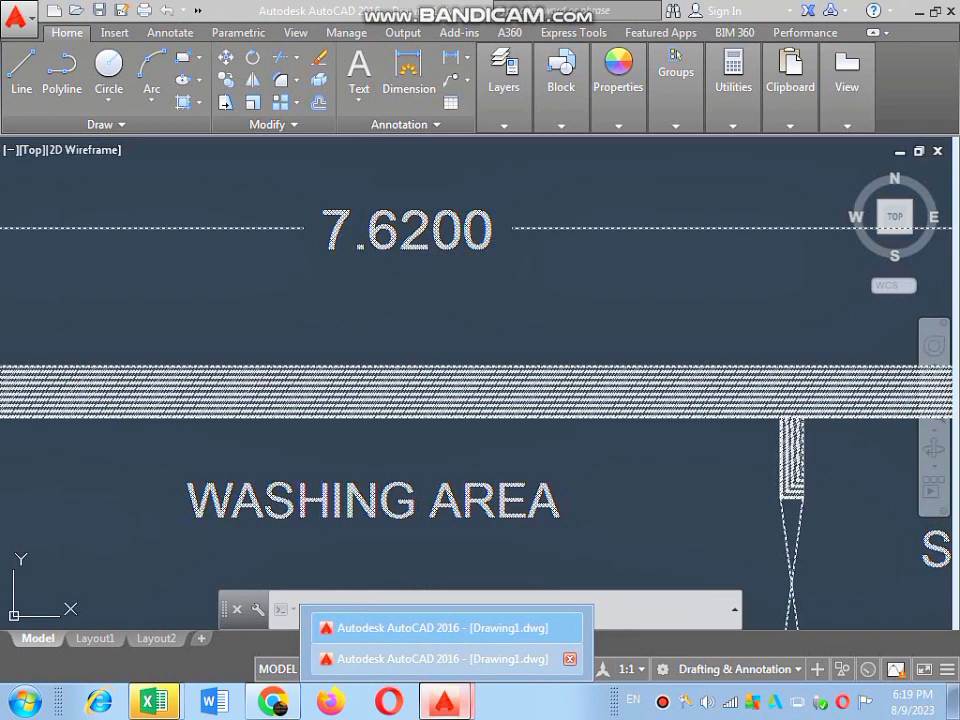
left_click(440, 627)
scroll(456, 380, "down", 1)
scroll(456, 390, "up", 1)
scroll(461, 407, "up", 2)
scroll(461, 407, "down", 1)
scroll(482, 386, "up", 3)
scroll(491, 381, "down", 2)
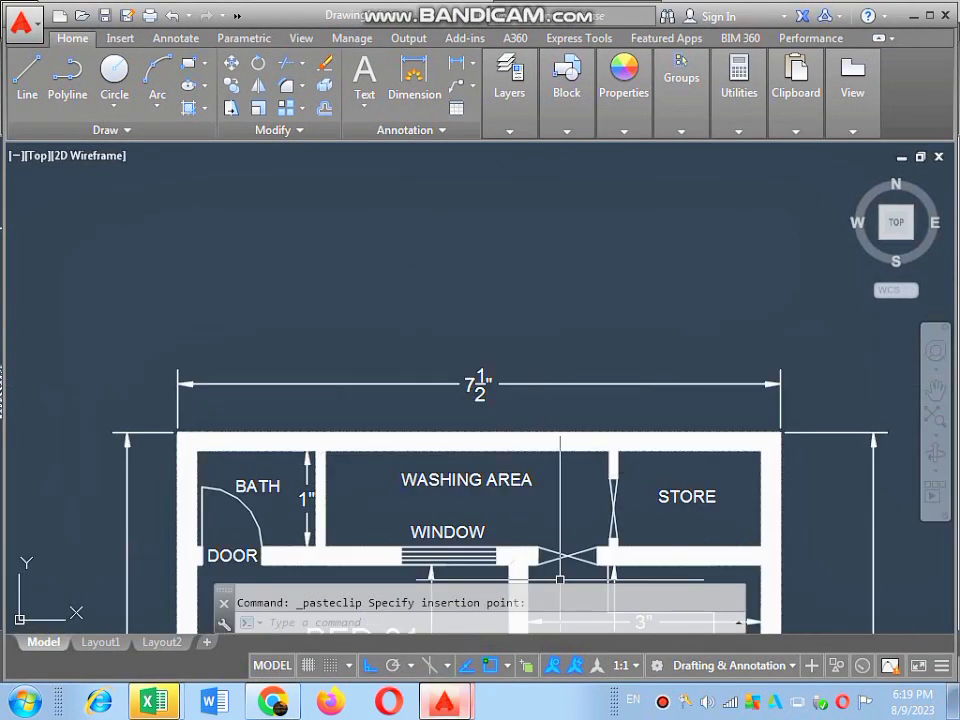
scroll(445, 260, "down", 6)
scroll(455, 233, "up", 3)
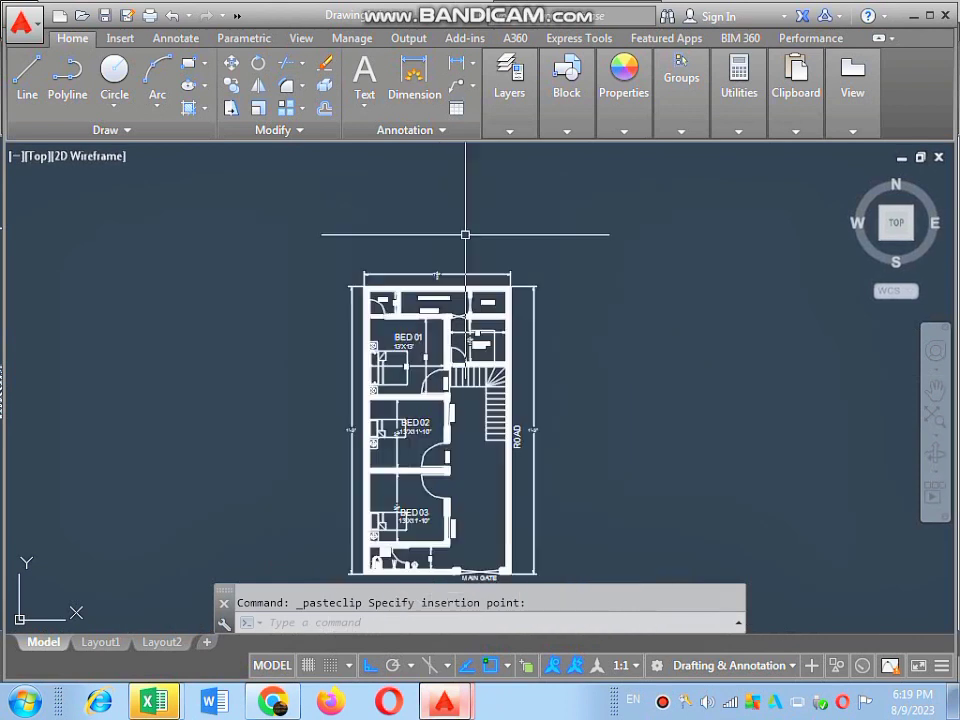
scroll(465, 234, "up", 4)
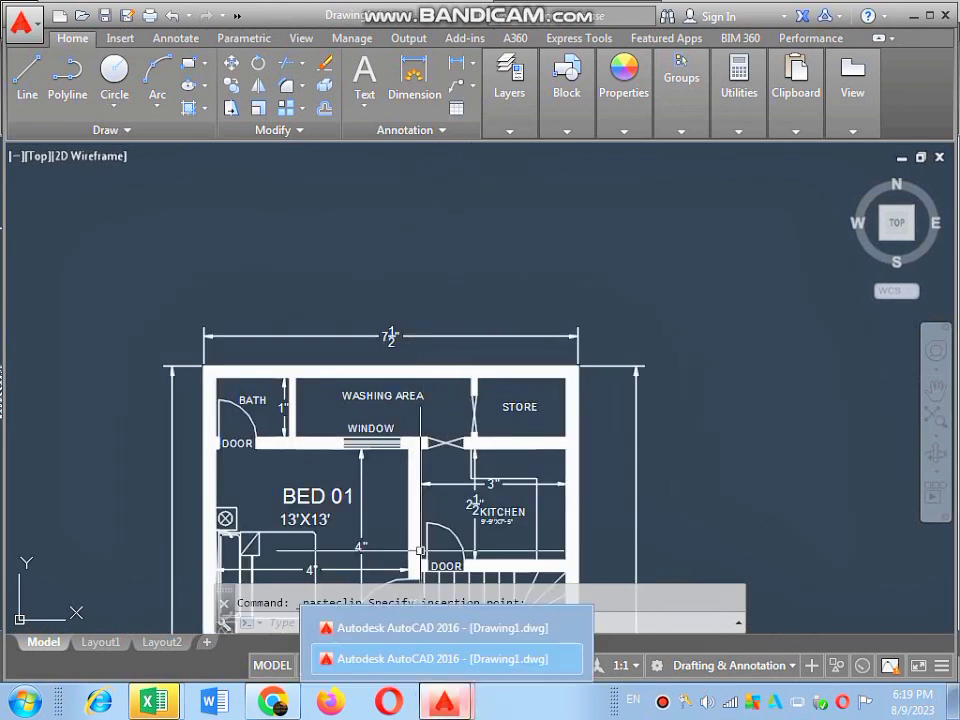
scroll(415, 400, "down", 4)
scroll(330, 380, "down", 3)
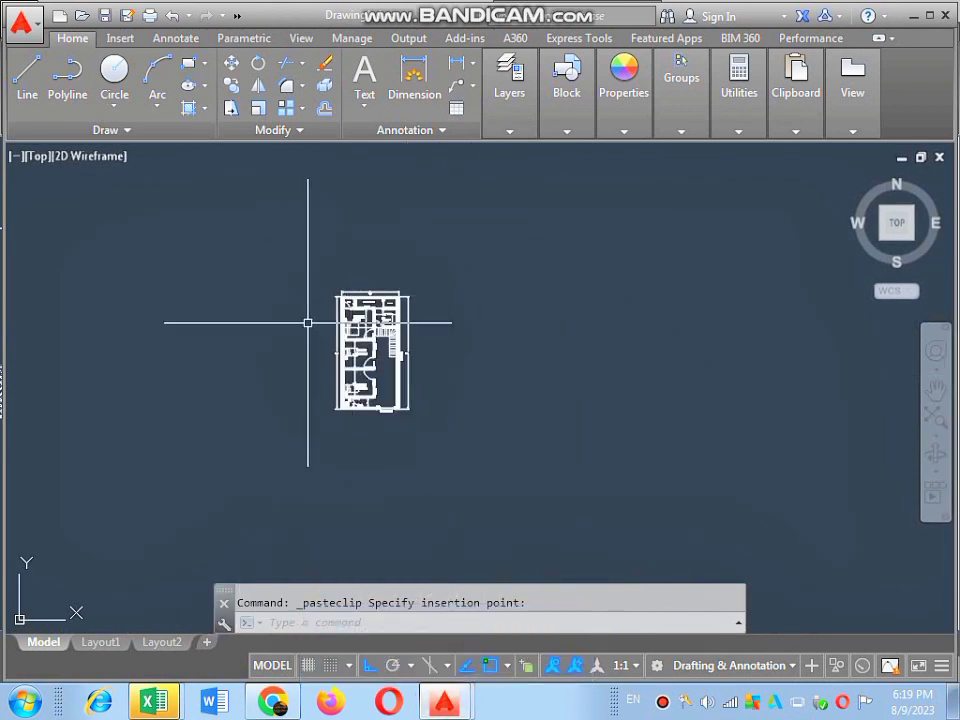
Start SCALE and window-select all 287 objects of the pasted floor plan.
type("SC")
key("Return")
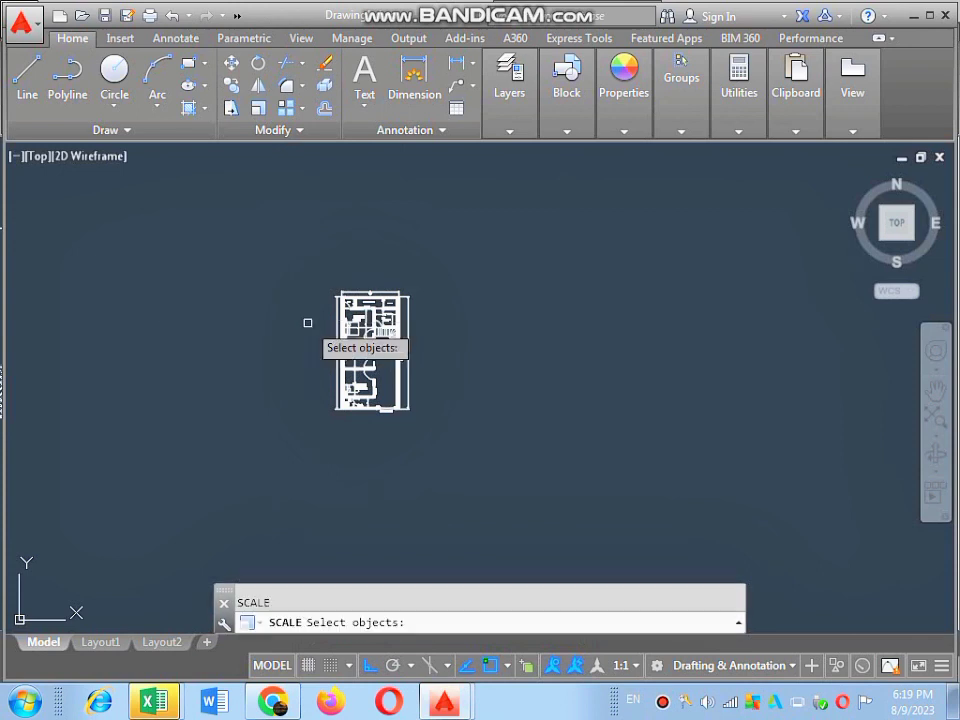
left_click(309, 272)
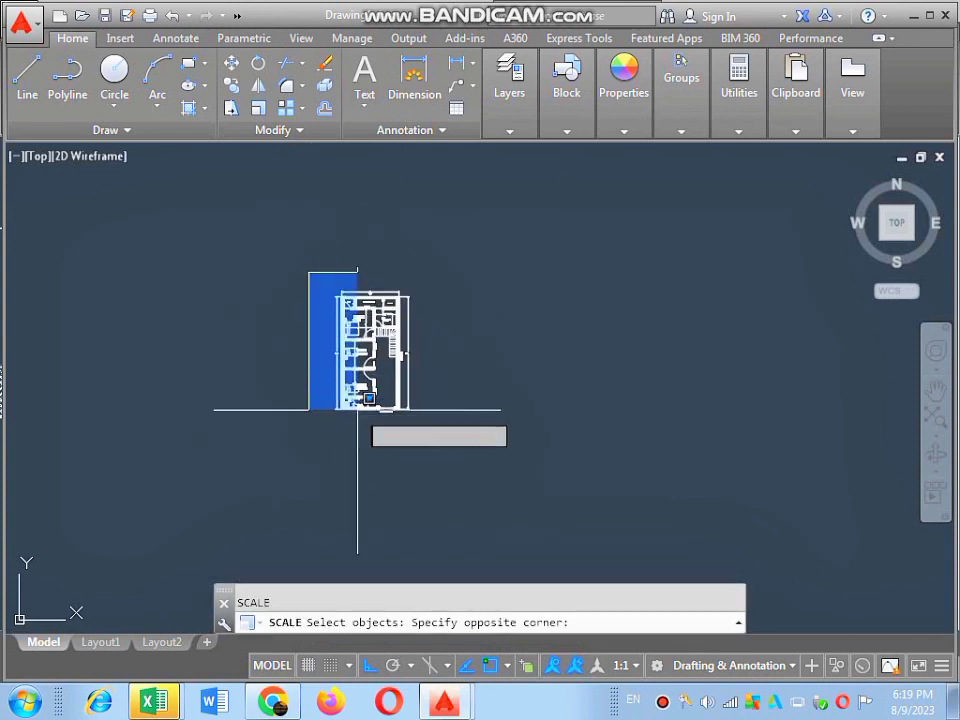
left_click(437, 449)
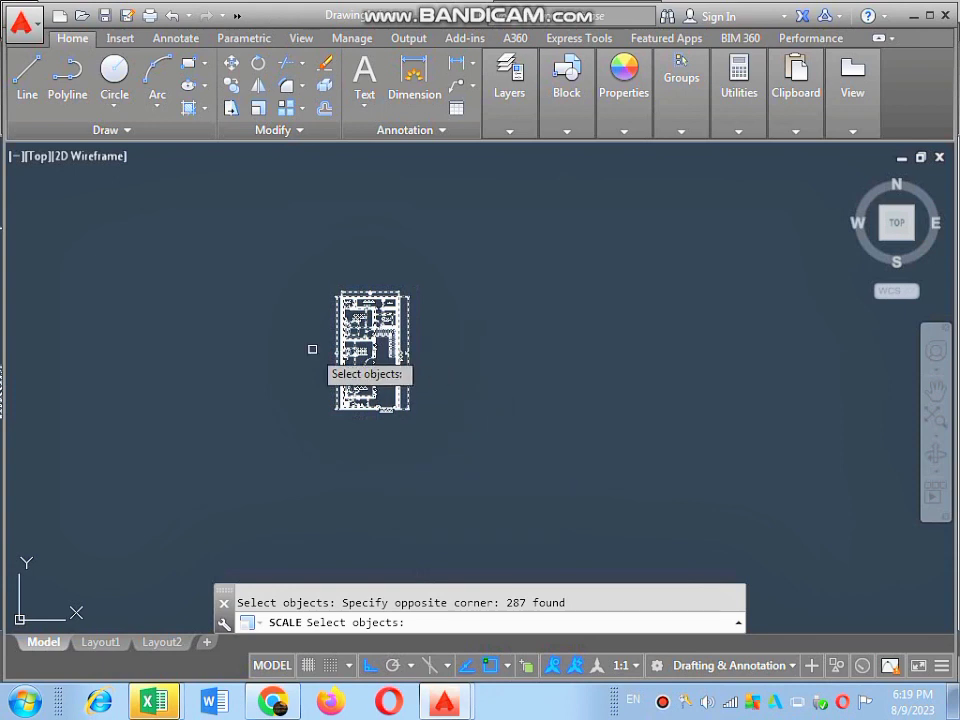
key("Return")
Pick the plan's corner as base point and enter 39.3701 as the scale factor.
scroll(392, 392, "up", 4)
scroll(443, 392, "up", 3)
scroll(362, 432, "up", 3)
scroll(362, 432, "up", 3)
scroll(381, 414, "up", 3)
scroll(372, 487, "up", 3)
left_click(372, 468)
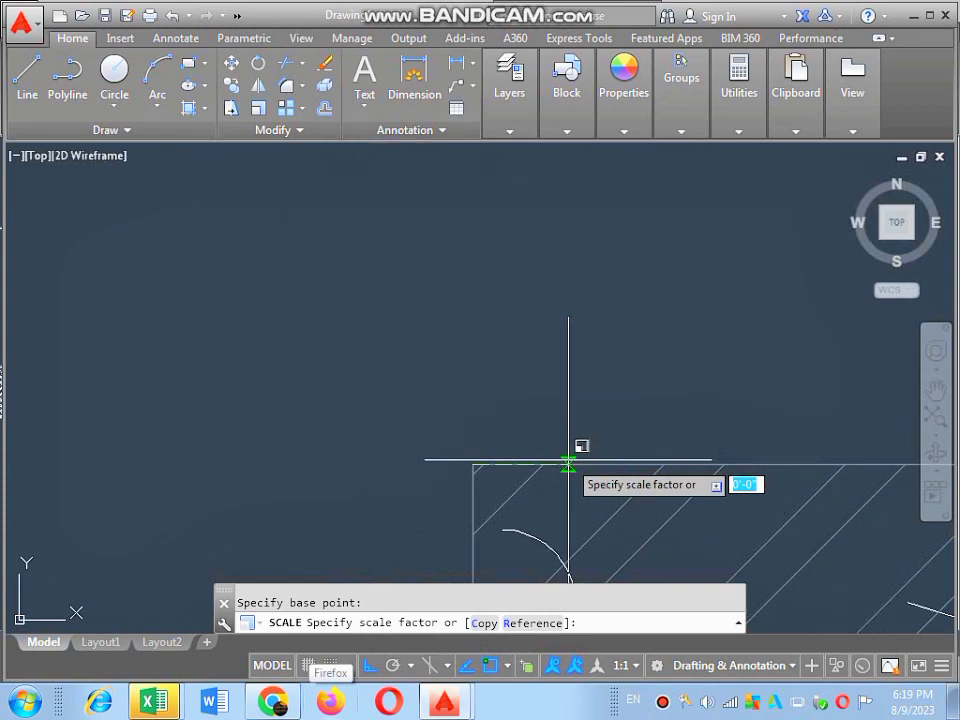
type("39.3701")
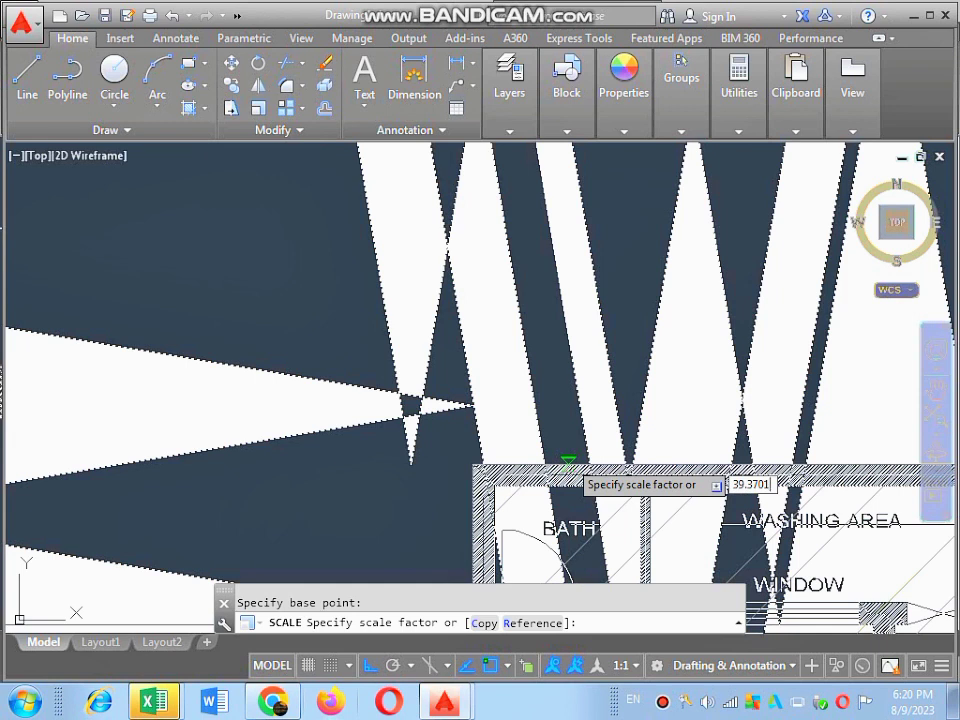
key("Return")
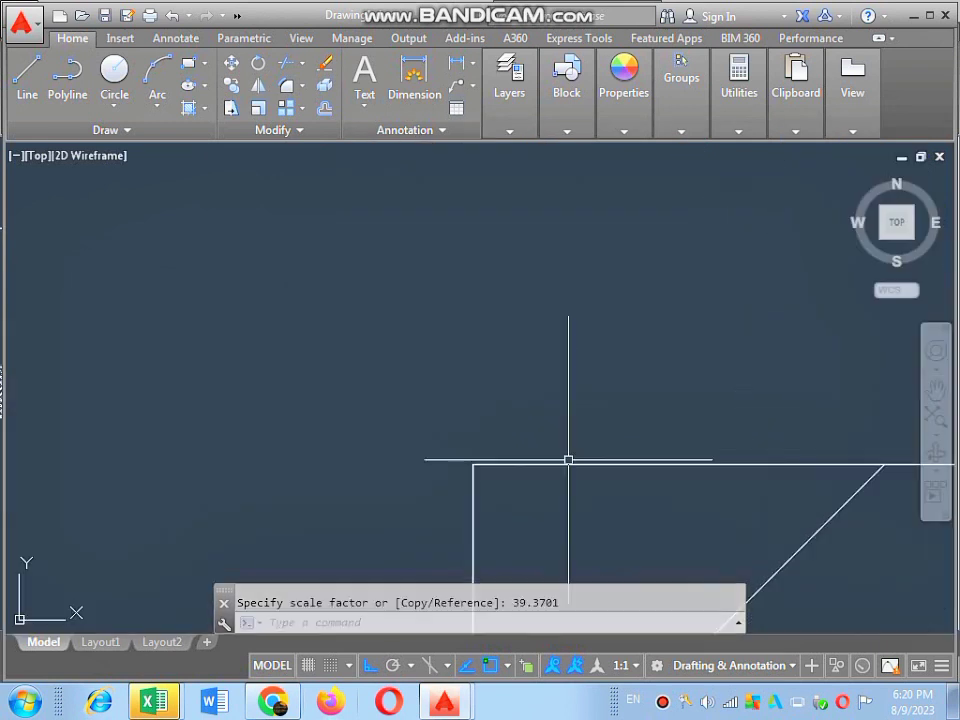
scroll(435, 405, "down", 2)
scroll(350, 424, "down", 2)
scroll(350, 424, "down", 2)
scroll(371, 429, "down", 3)
scroll(360, 392, "down", 2)
scroll(446, 407, "up", 8)
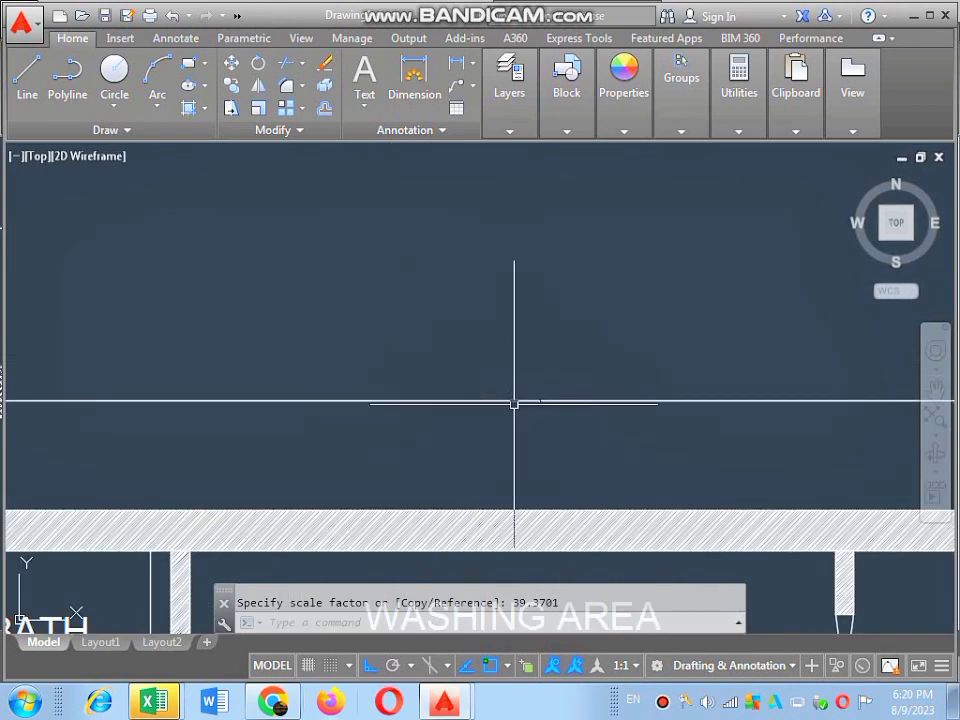
scroll(530, 398, "up", 2)
scroll(480, 410, "up", 2)
scroll(471, 415, "up", 4)
scroll(515, 395, "down", 4)
scroll(514, 381, "up", 4)
scroll(520, 320, "down", 2)
scroll(482, 278, "down", 3)
scroll(500, 272, "down", 3)
scroll(510, 272, "down", 3)
scroll(500, 290, "down", 4)
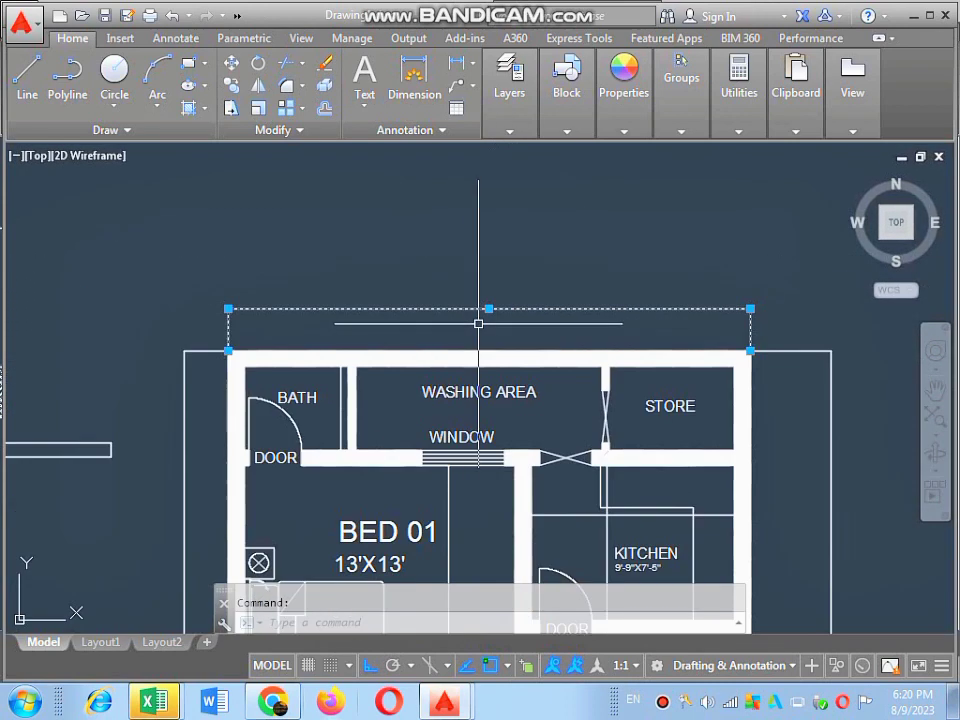
scroll(229, 345, "up", 3)
scroll(634, 291, "up", 2)
scroll(793, 294, "up", 1)
scroll(831, 334, "up", 2)
scroll(831, 358, "up", 3)
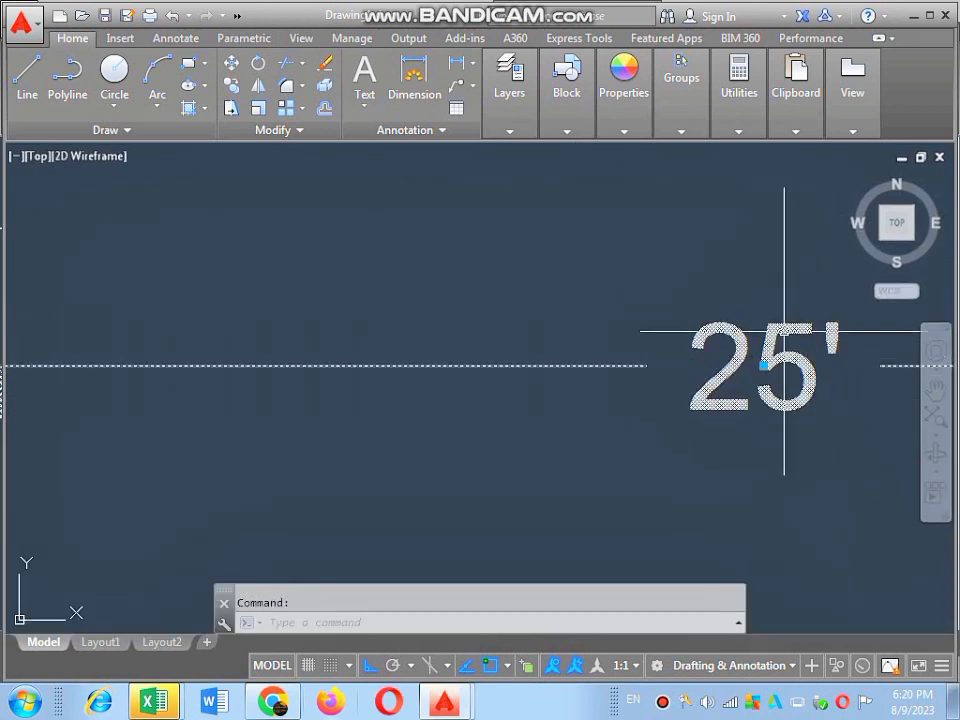
scroll(722, 332, "up", 2)
scroll(733, 289, "up", 3)
scroll(520, 351, "down", 5)
scroll(530, 330, "up", 4)
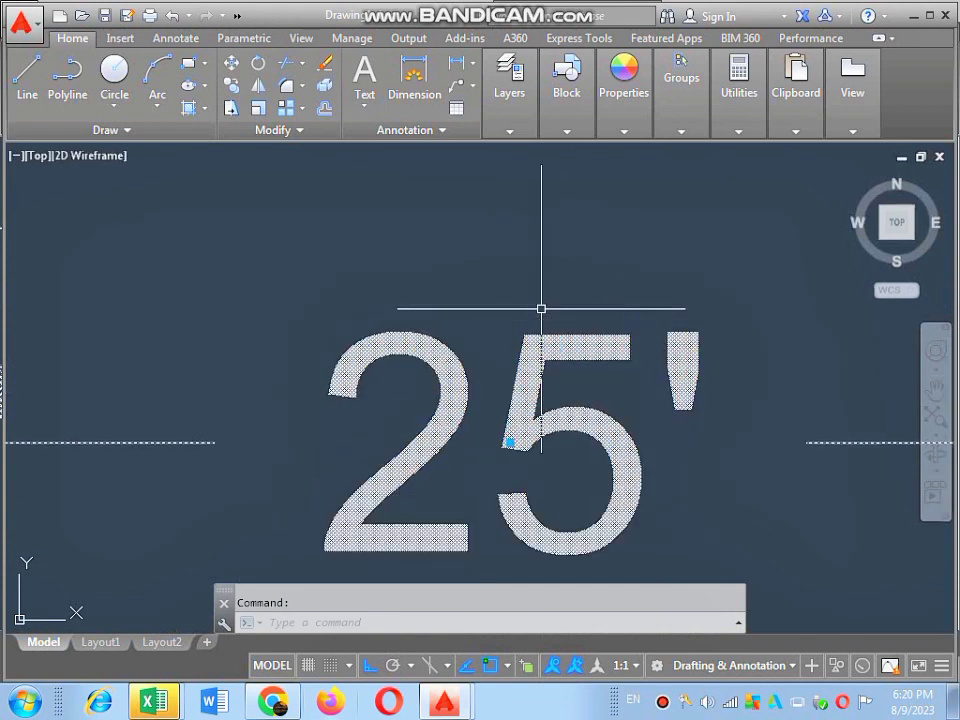
scroll(560, 340, "down", 4)
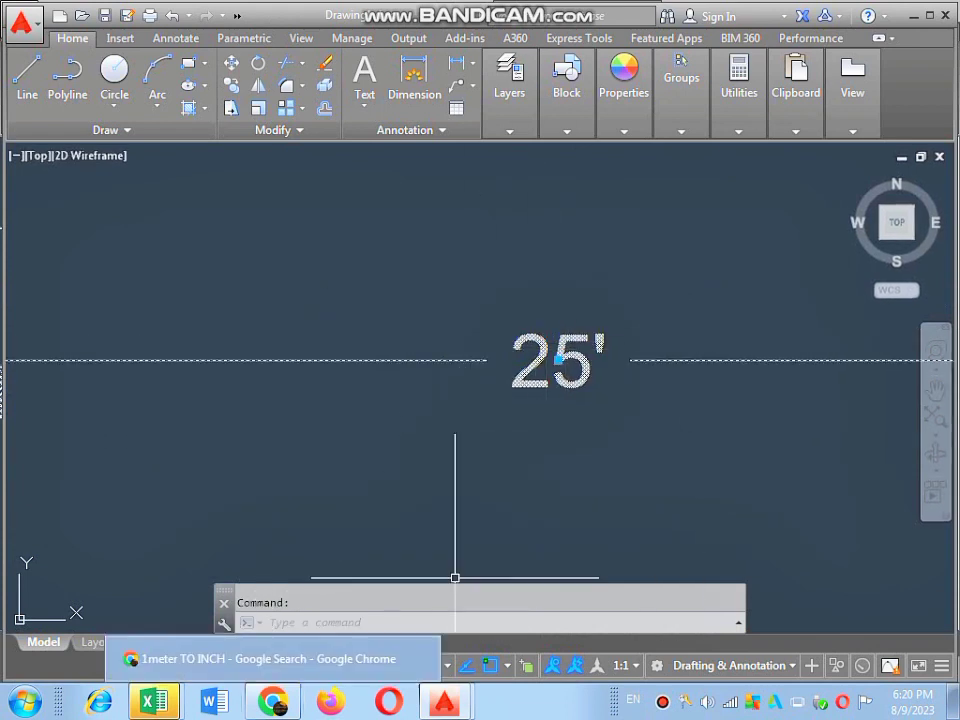
mouse_move(272, 701)
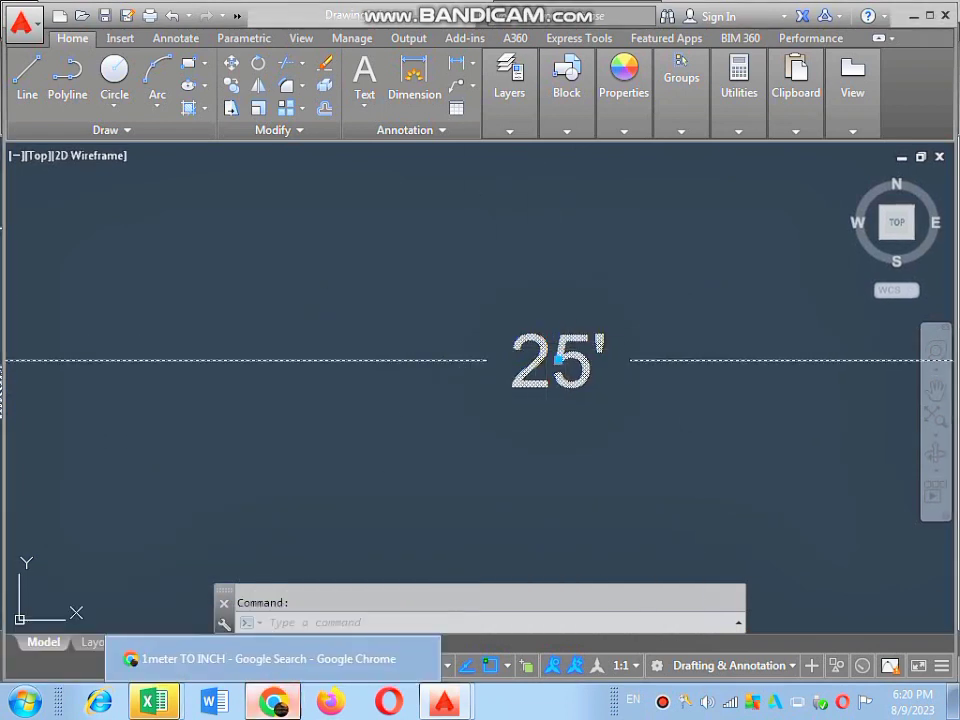
Replace the Google query with '25feet to meters', get 7.62 meters, then switch back to AutoCAD.
left_click(265, 658)
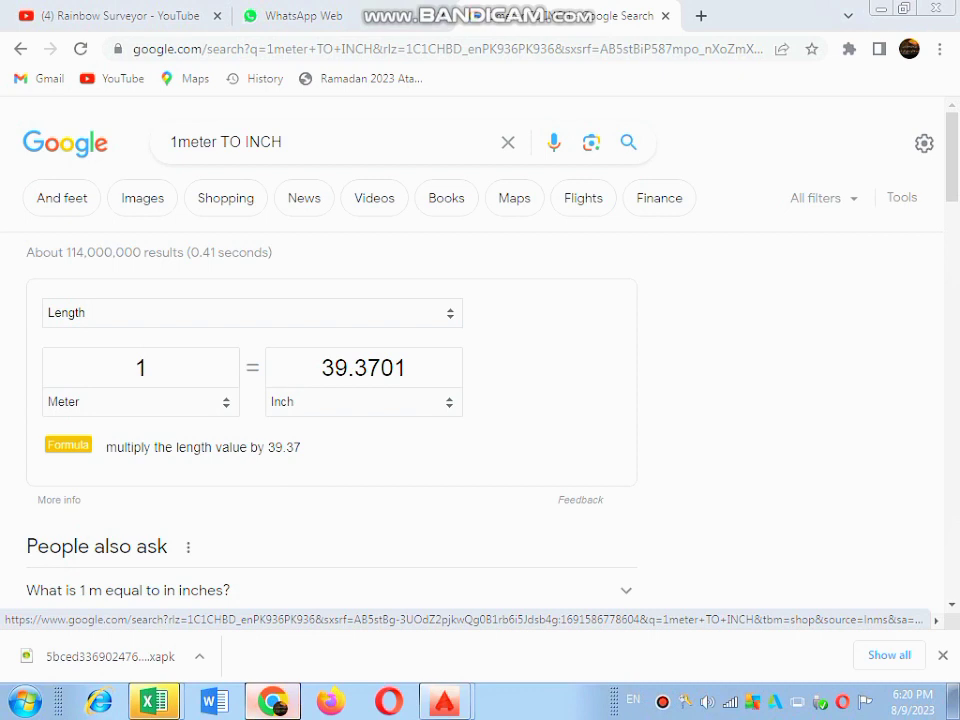
left_click(225, 197)
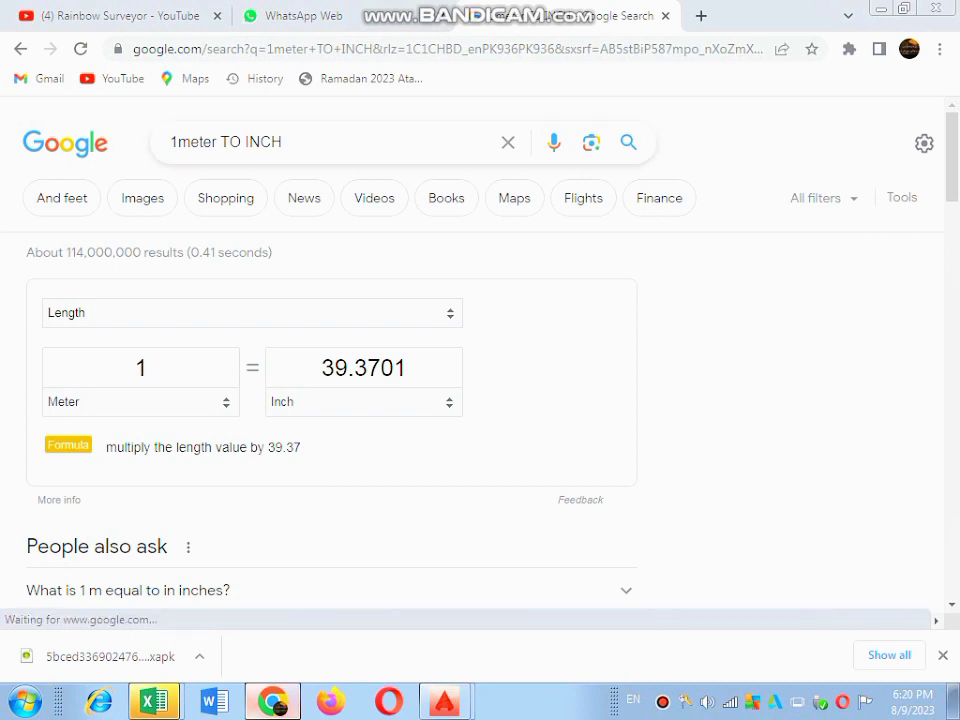
left_click(173, 142)
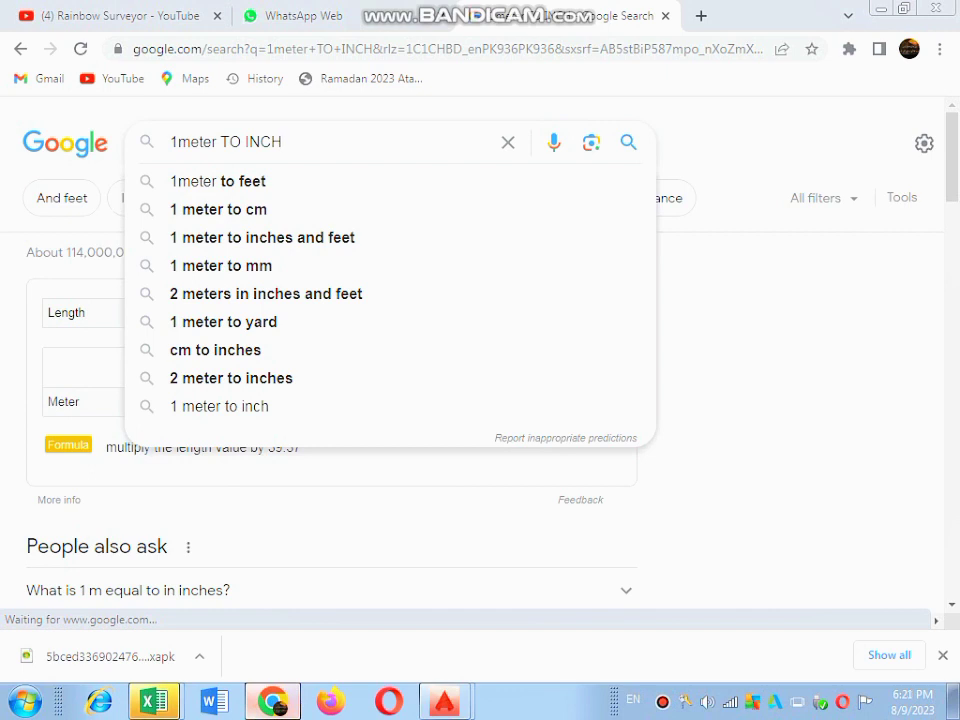
key("BackSpace")
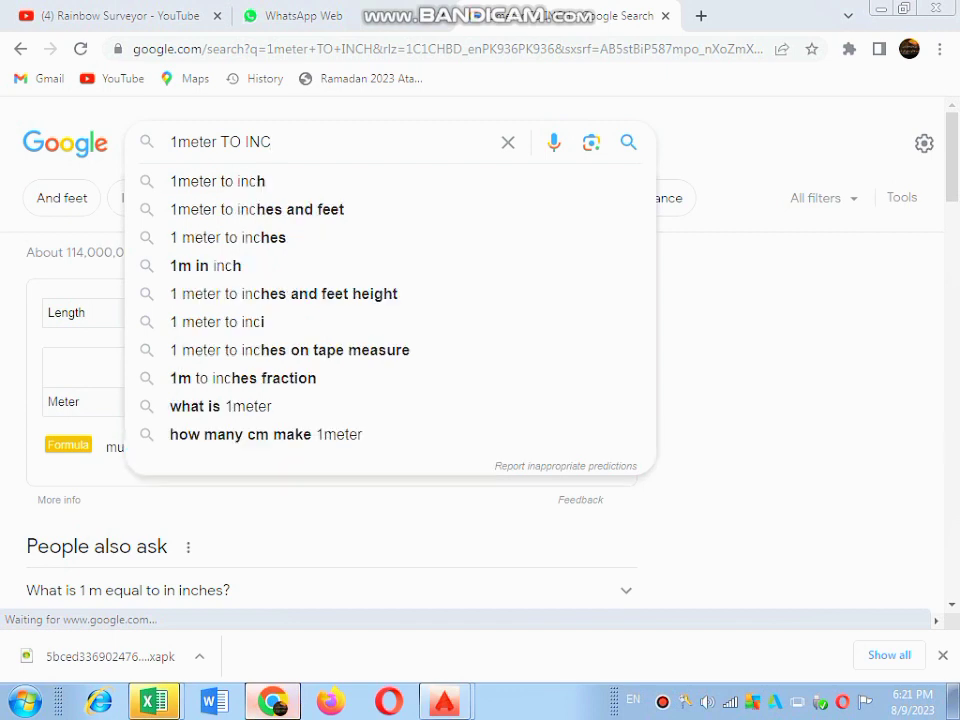
key("BackSpace")
key("BackSpace")
key("BackSpace")
key("BackSpace")
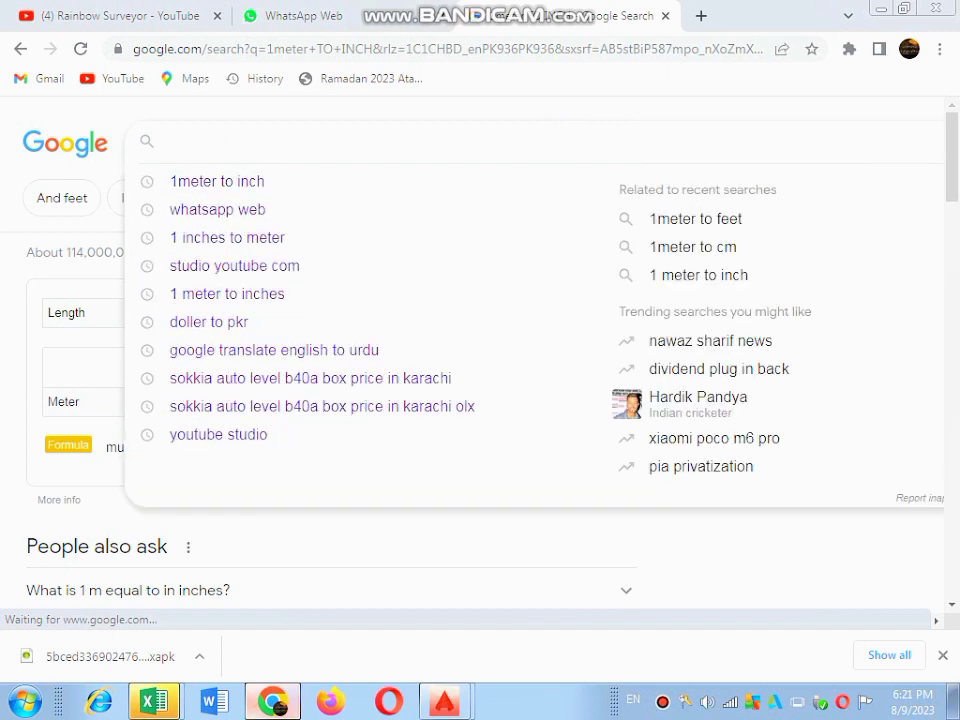
type("25F")
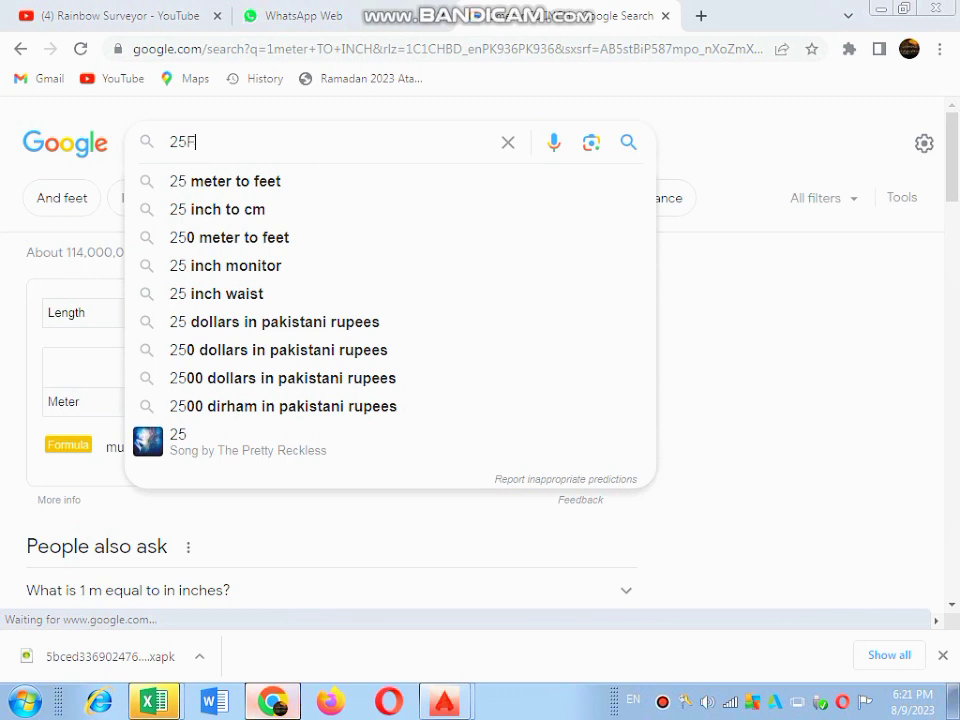
type("EET")
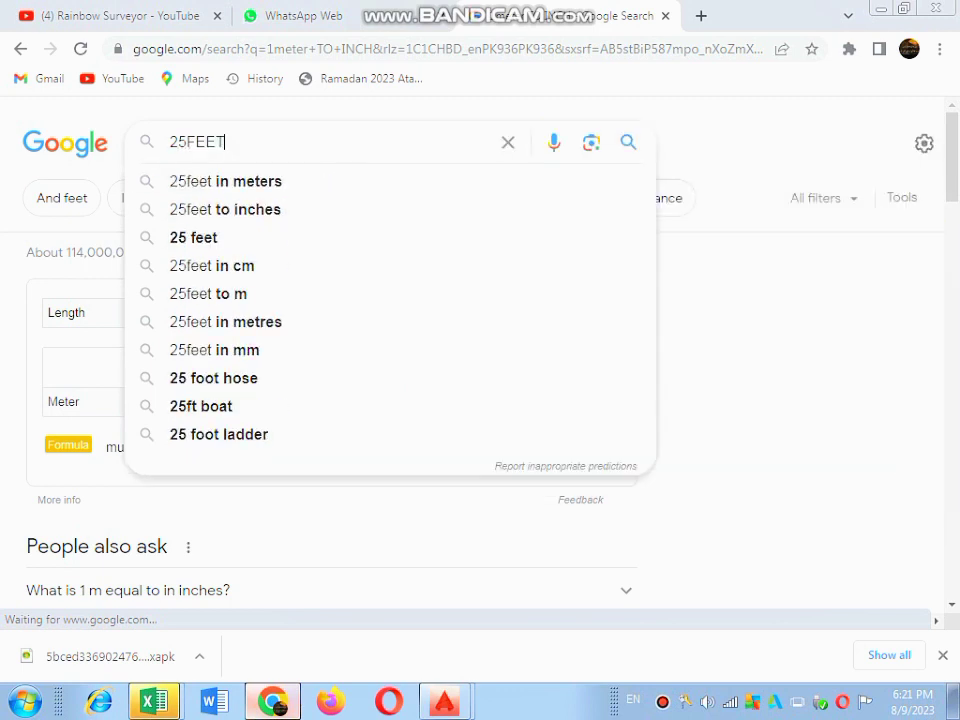
type(" TO ME")
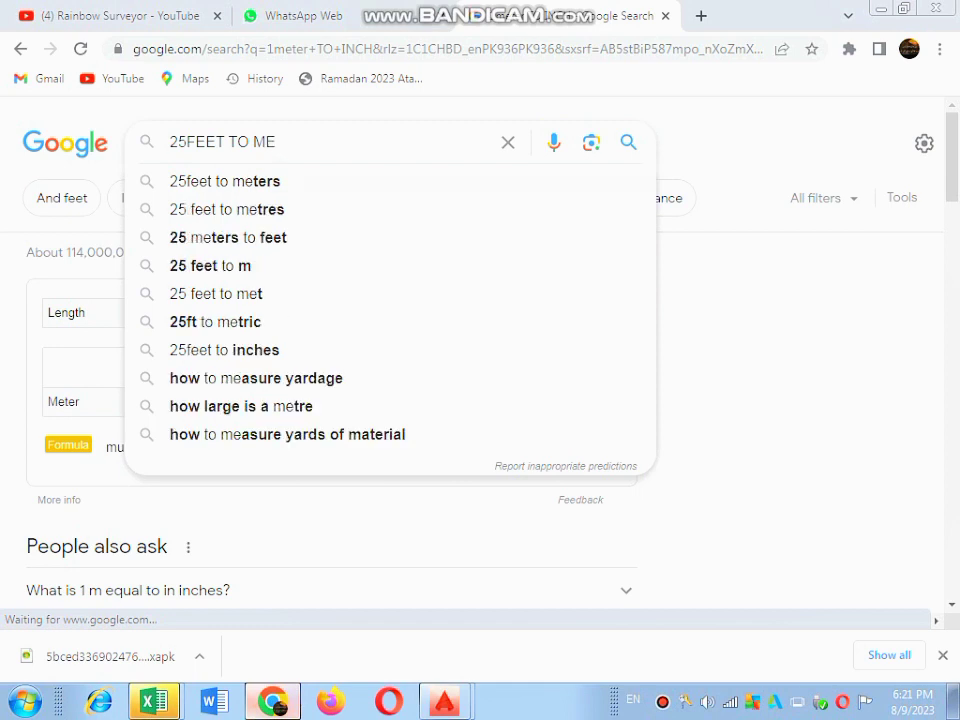
key("Down")
key("Return")
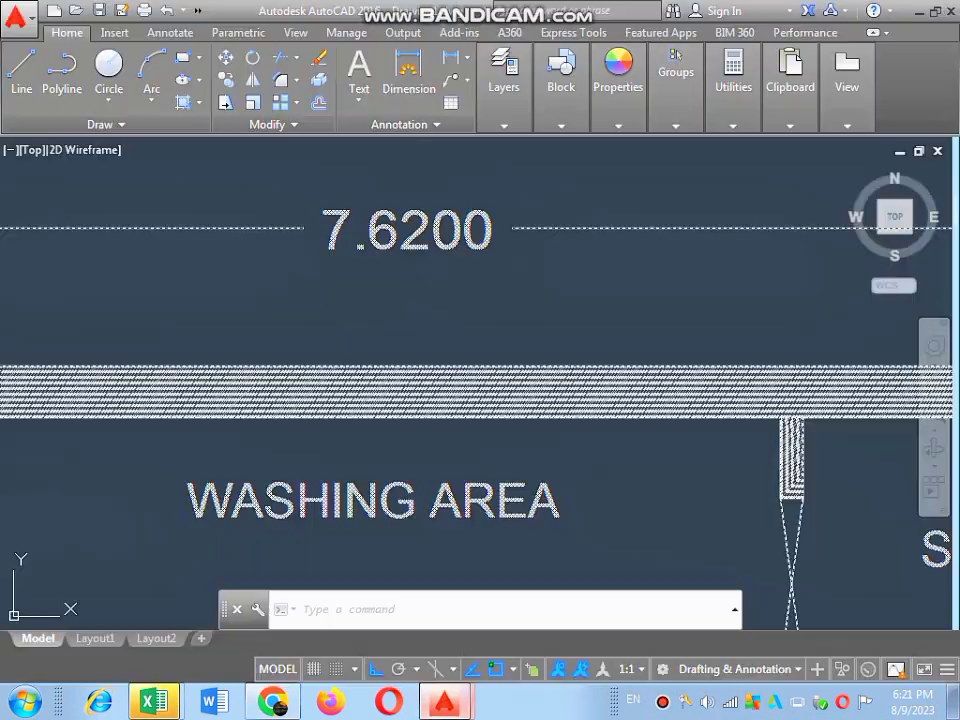
left_click(440, 658)
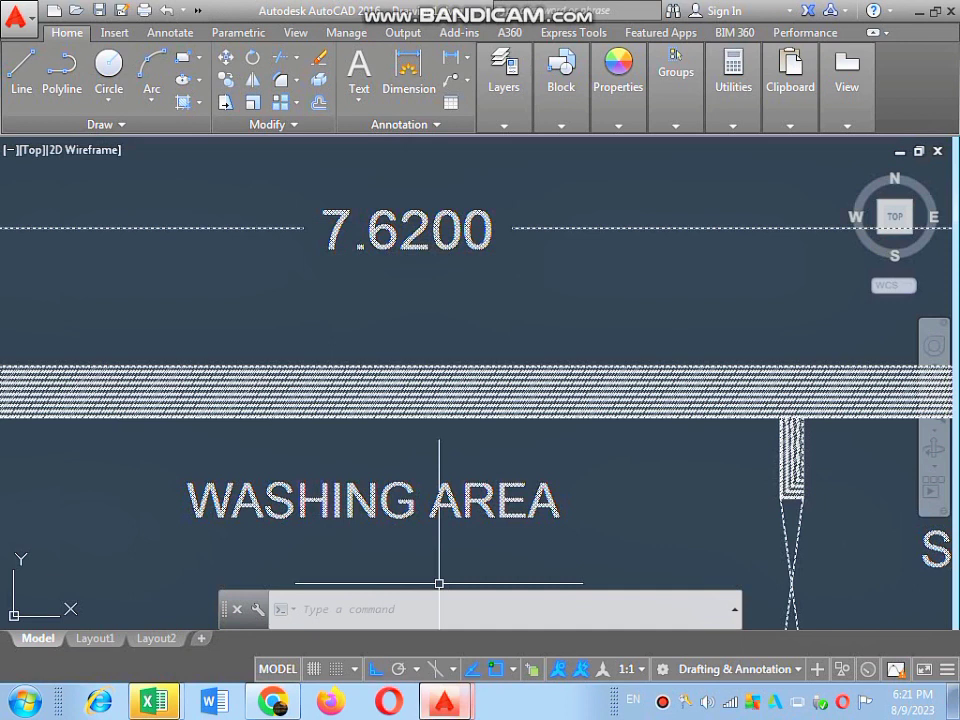
Compare the 25' drawing with the Google feet conversion and the metric original floor plan.
mouse_move(444, 701)
left_click(440, 627)
scroll(470, 417, "up", 5)
scroll(514, 396, "up", 3)
scroll(542, 381, "down", 5)
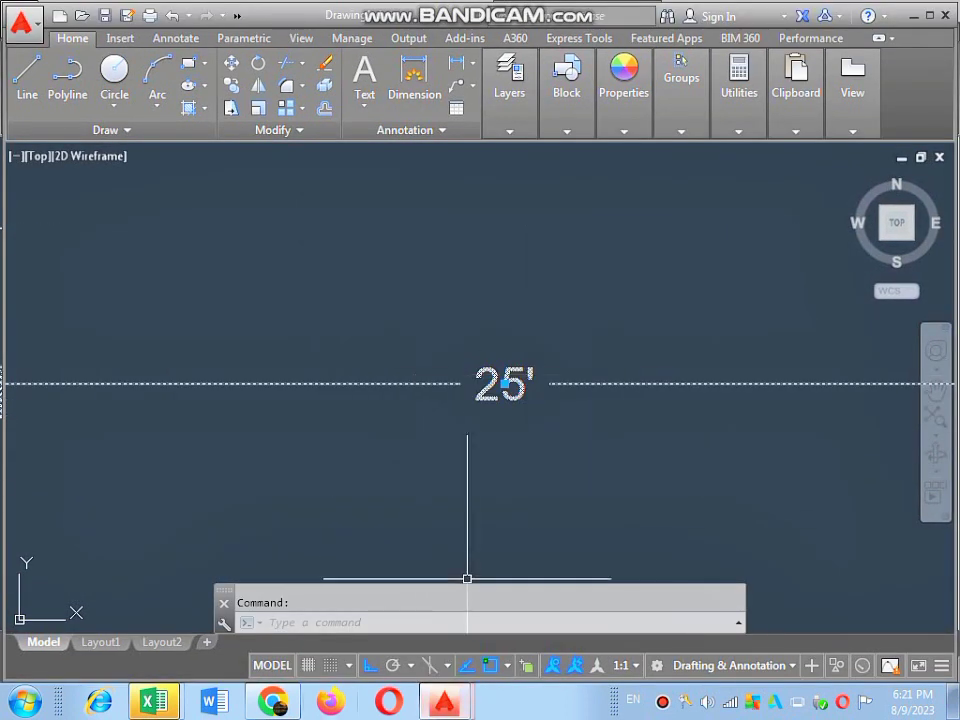
key("alt+Tab")
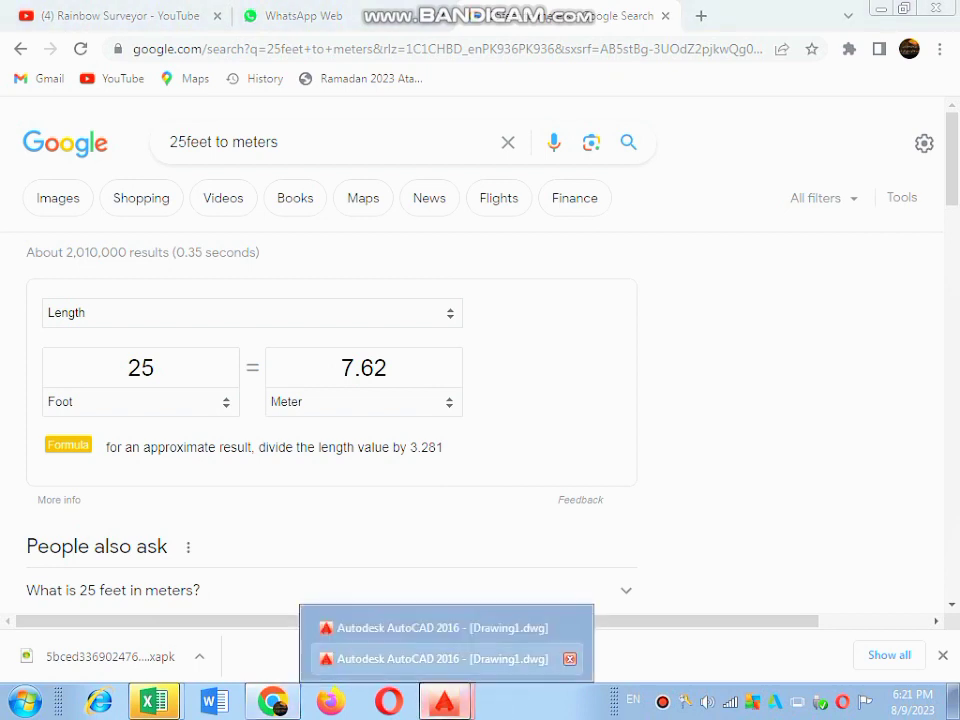
left_click(440, 628)
scroll(324, 294, "up", 5)
key("Escape")
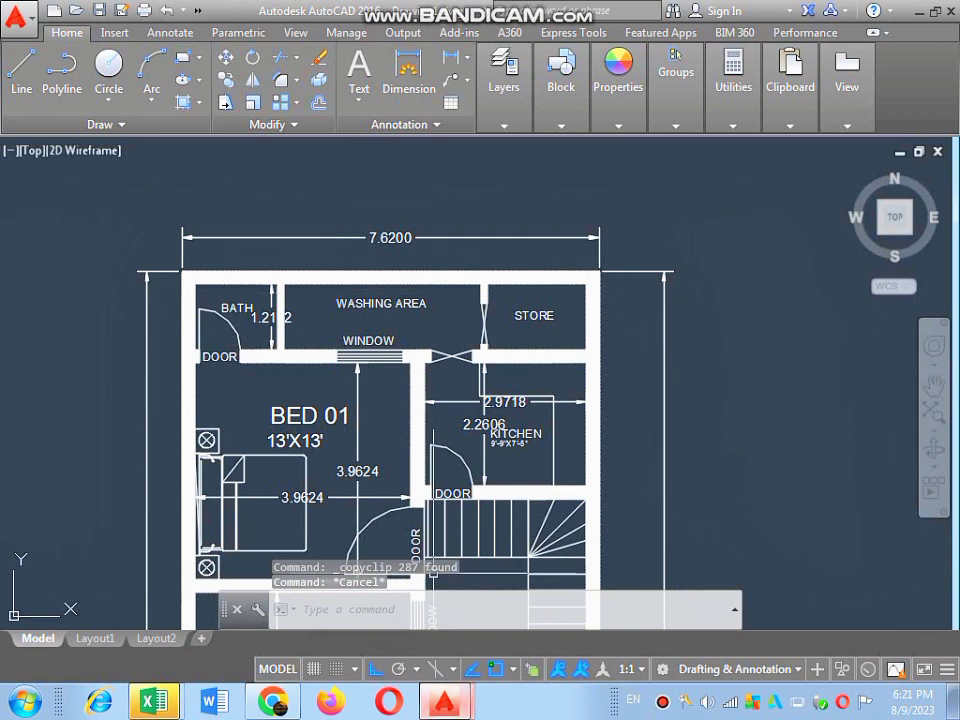
Return to the scaled feet-inch drawing, cancel any active command and zoom out.
left_click(428, 668)
scroll(393, 422, "down", 2)
scroll(381, 420, "up", 2)
scroll(373, 452, "up", 3)
key("Escape")
scroll(376, 340, "down", 5)
scroll(378, 310, "down", 3)
scroll(380, 300, "down", 3)
Start a linear dimension at a wall corner, then cancel the misplaced attempt.
scroll(430, 340, "down", 2)
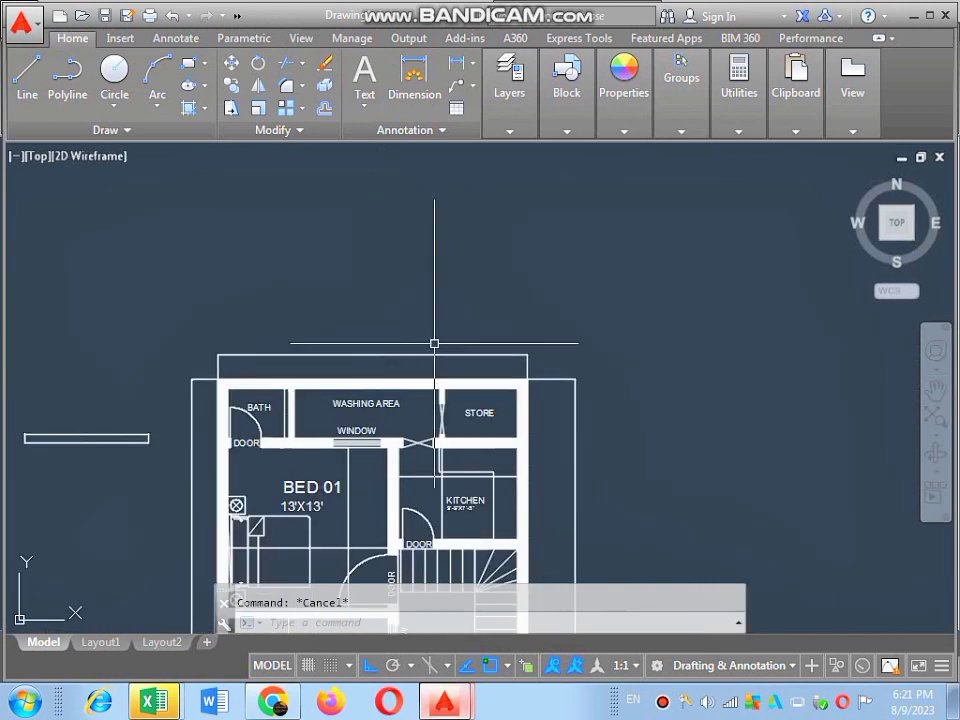
left_click(414, 78)
scroll(260, 400, "up", 4)
scroll(280, 405, "up", 2)
scroll(320, 380, "up", 3)
left_click(356, 338)
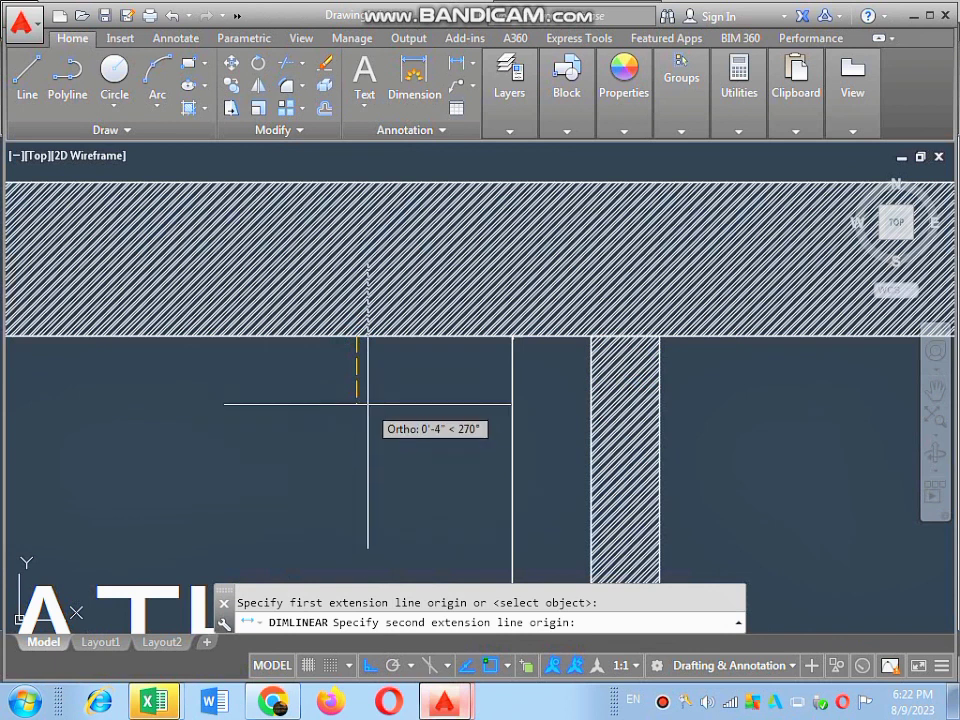
scroll(368, 405, "down", 3)
scroll(370, 440, "down", 5)
scroll(378, 503, "up", 6)
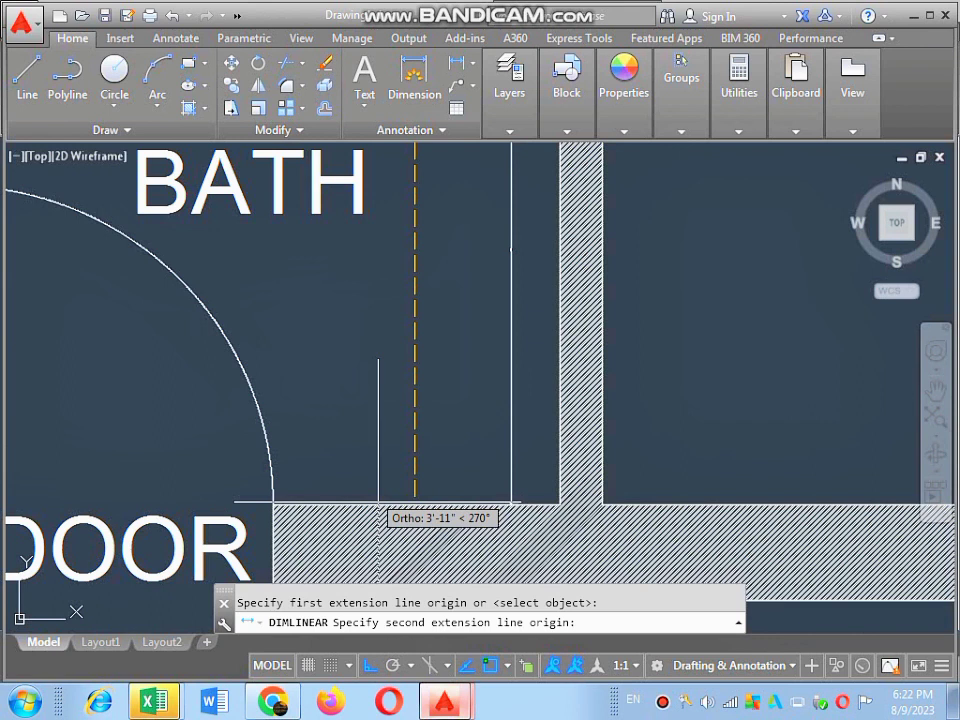
key("Escape")
scroll(378, 503, "down", 3)
Dimension from the bath wall corner to the top wall, reading 4', and select it.
key("Return")
scroll(167, 499, "up", 3)
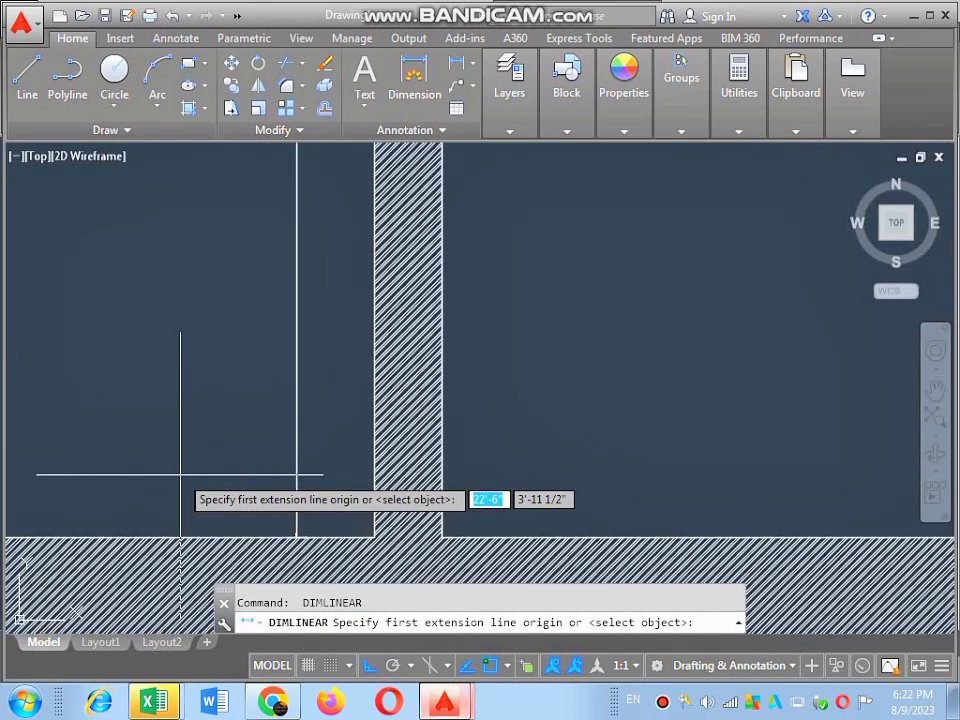
left_click(220, 537)
scroll(270, 380, "down", 3)
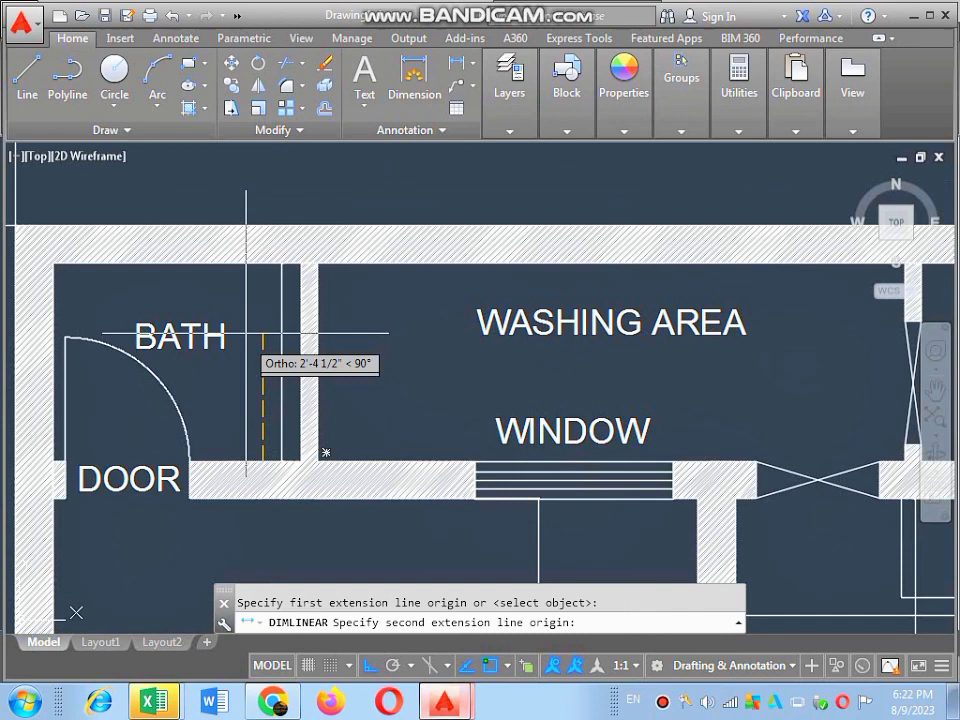
scroll(257, 290, "up", 3)
left_click(294, 249)
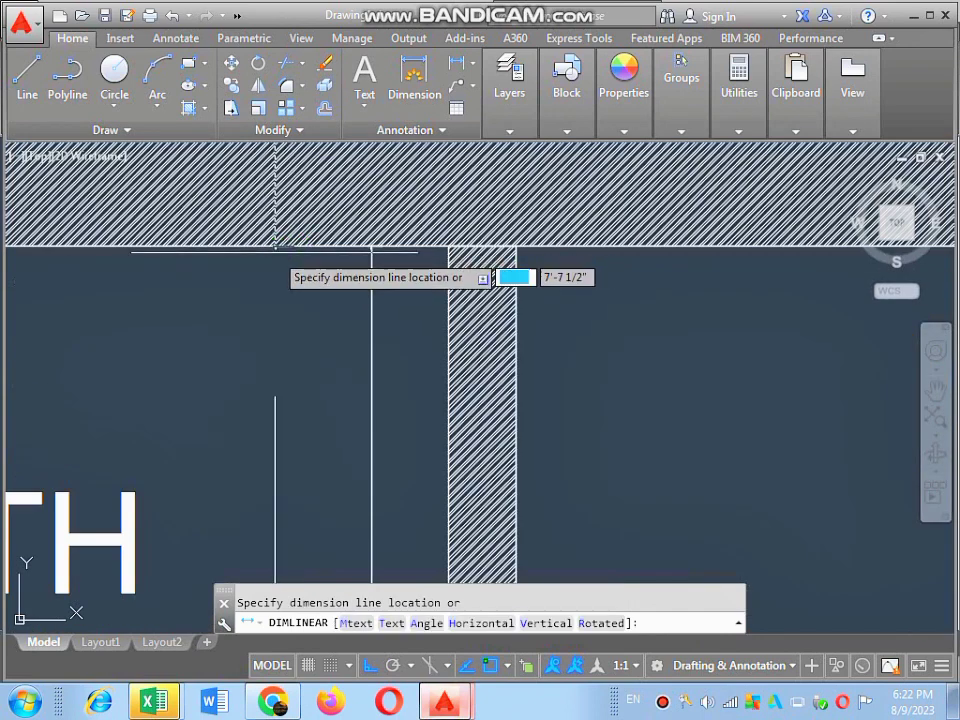
left_click(268, 326)
scroll(253, 366, "down", 2)
scroll(260, 364, "up", 5)
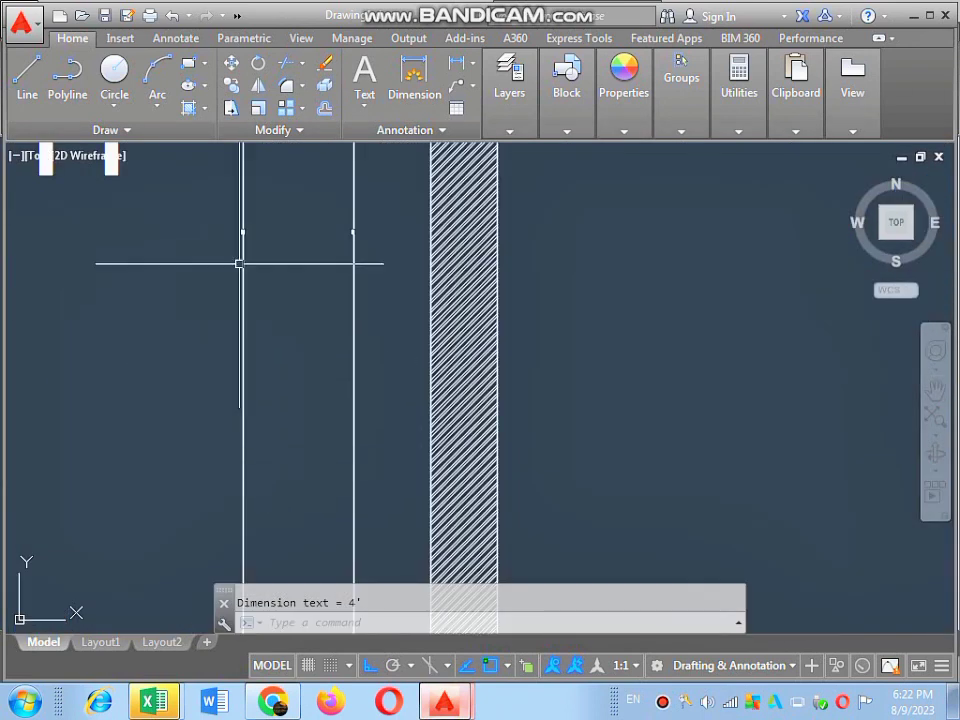
scroll(240, 225, "up", 3)
scroll(250, 291, "down", 3)
scroll(262, 343, "up", 3)
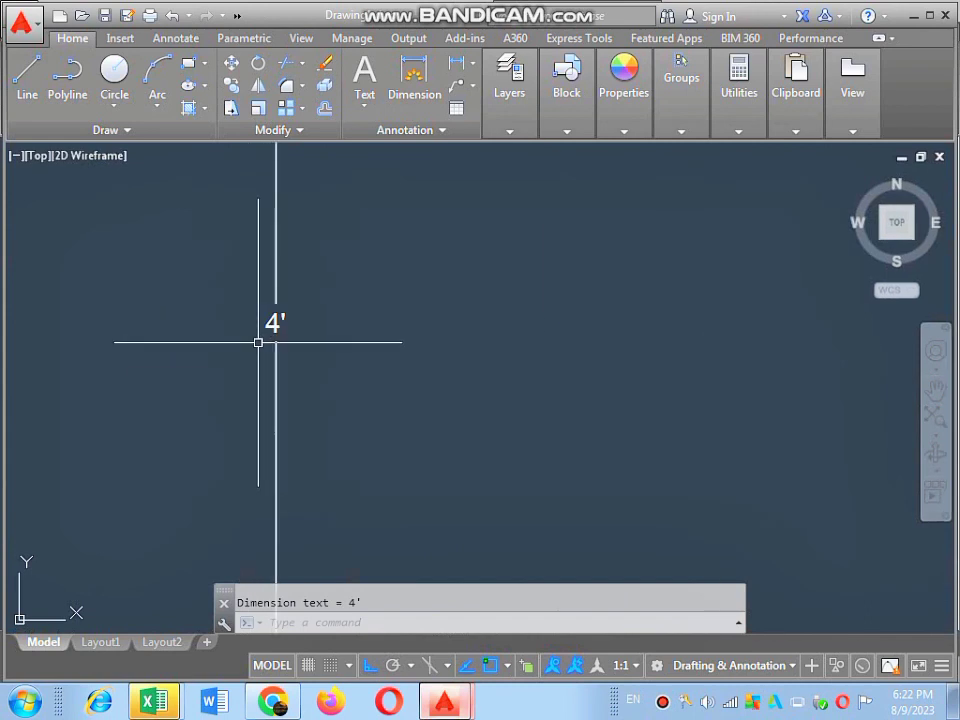
left_click(274, 420)
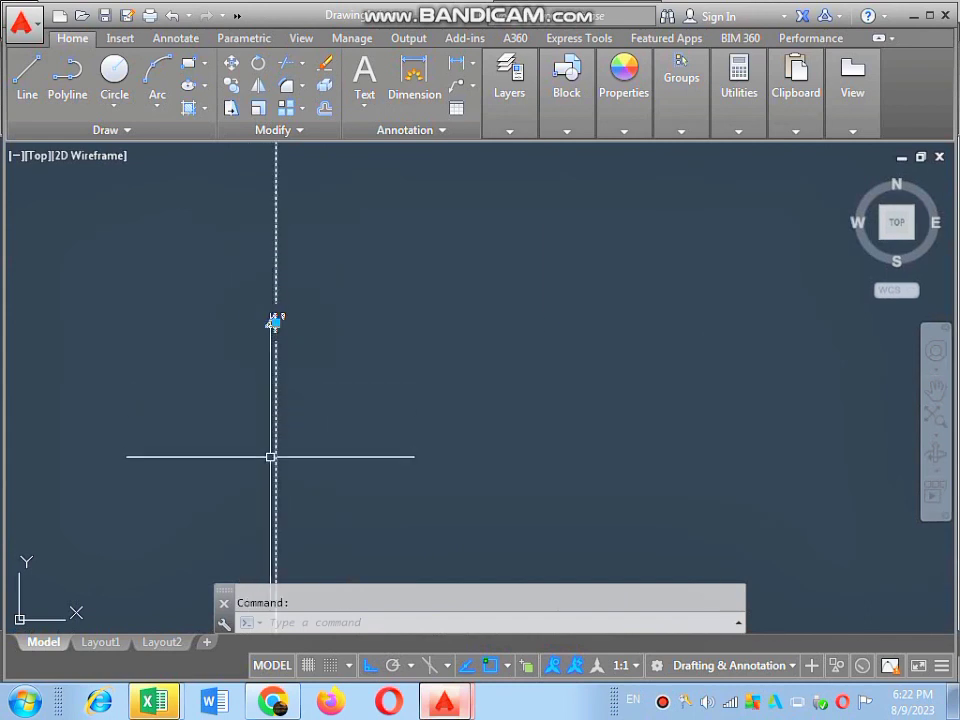
Set the 4' dimension's Text height to 5" in its Properties palette.
right_click(216, 310)
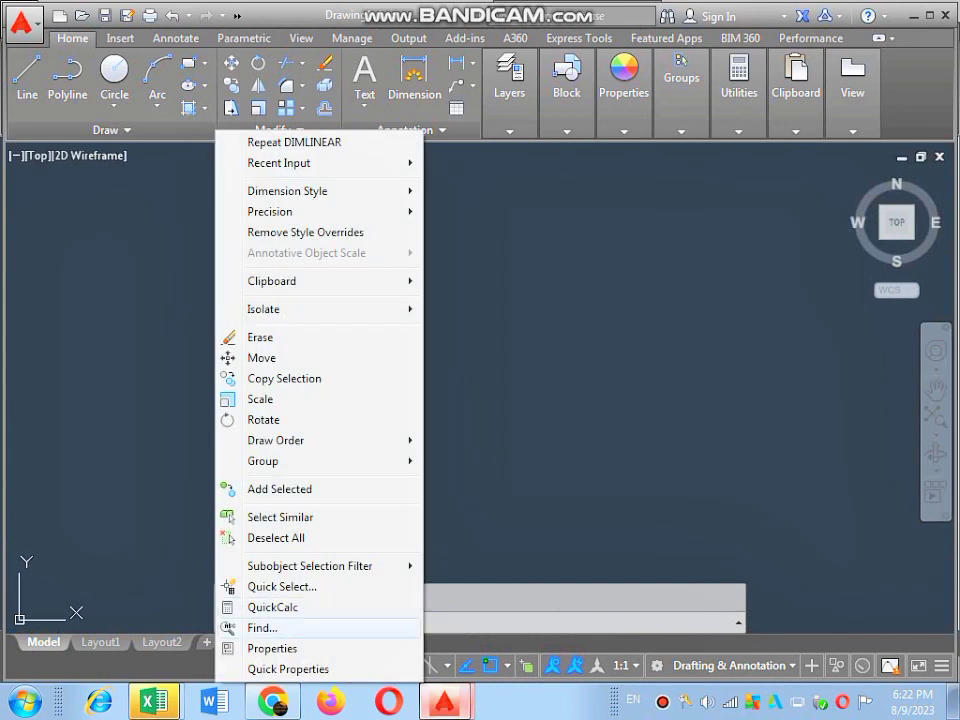
left_click(272, 648)
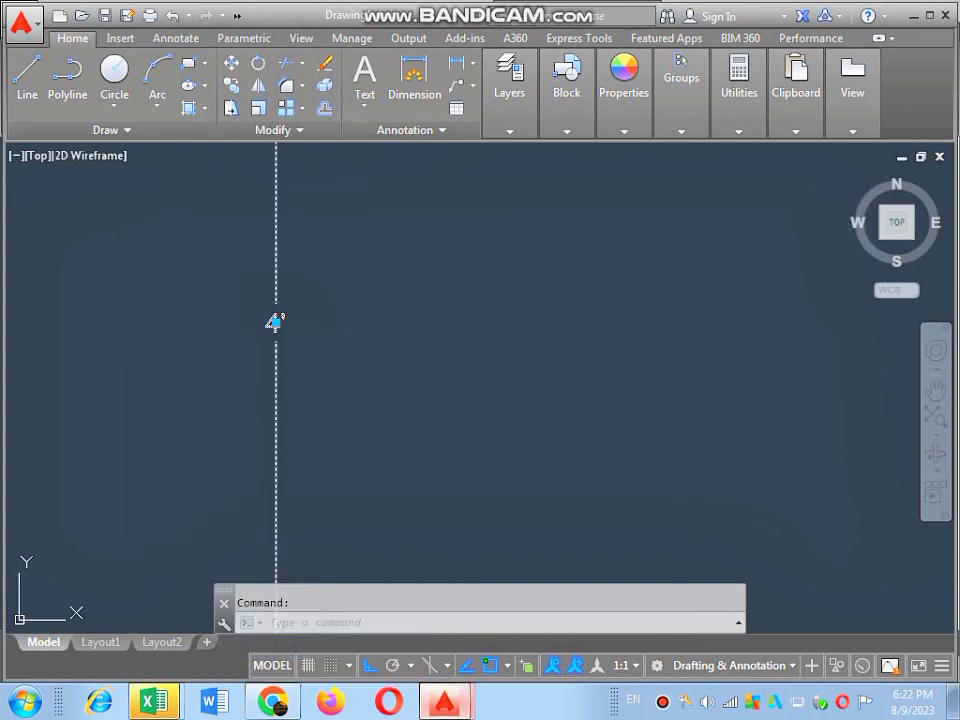
double_click(274, 320)
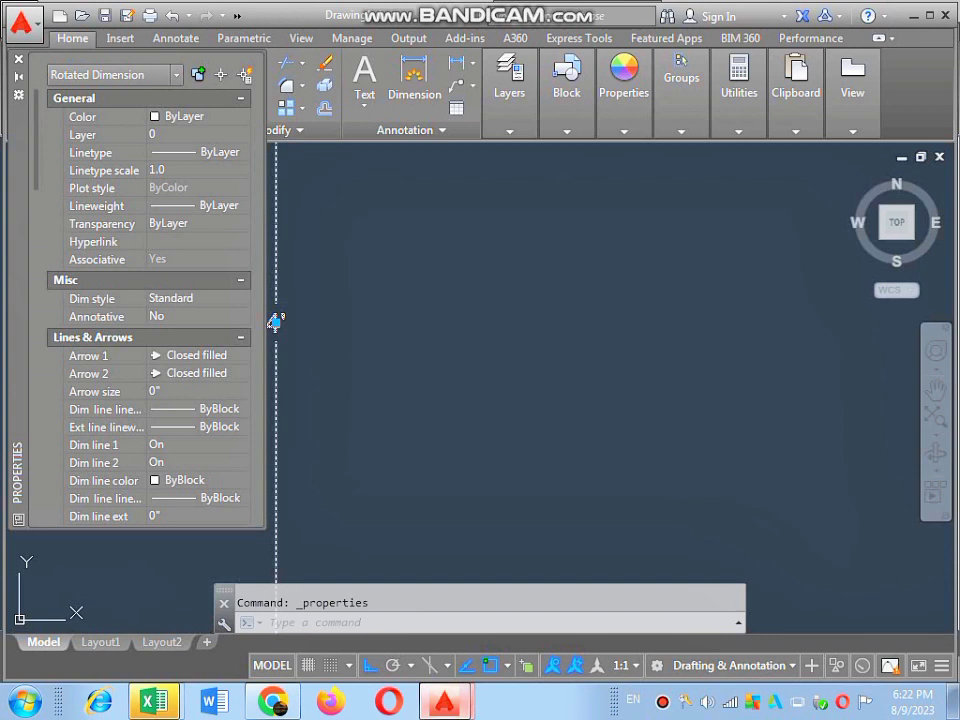
scroll(274, 320, "down", 1)
scroll(274, 320, "down", 5)
scroll(274, 320, "down", 3)
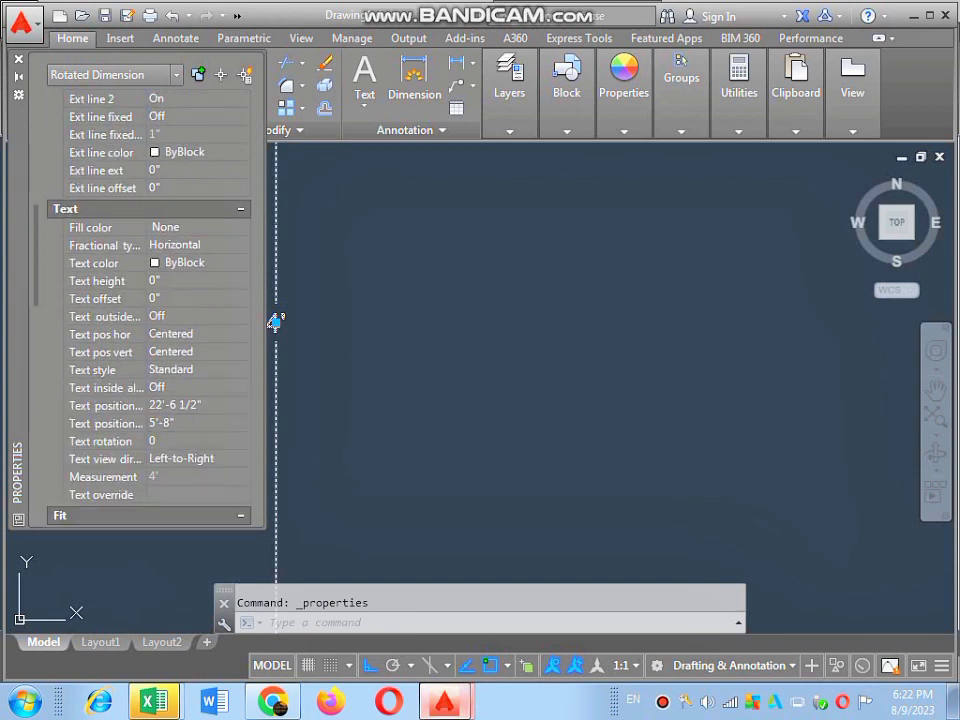
scroll(274, 320, "down", 1)
left_click(170, 262)
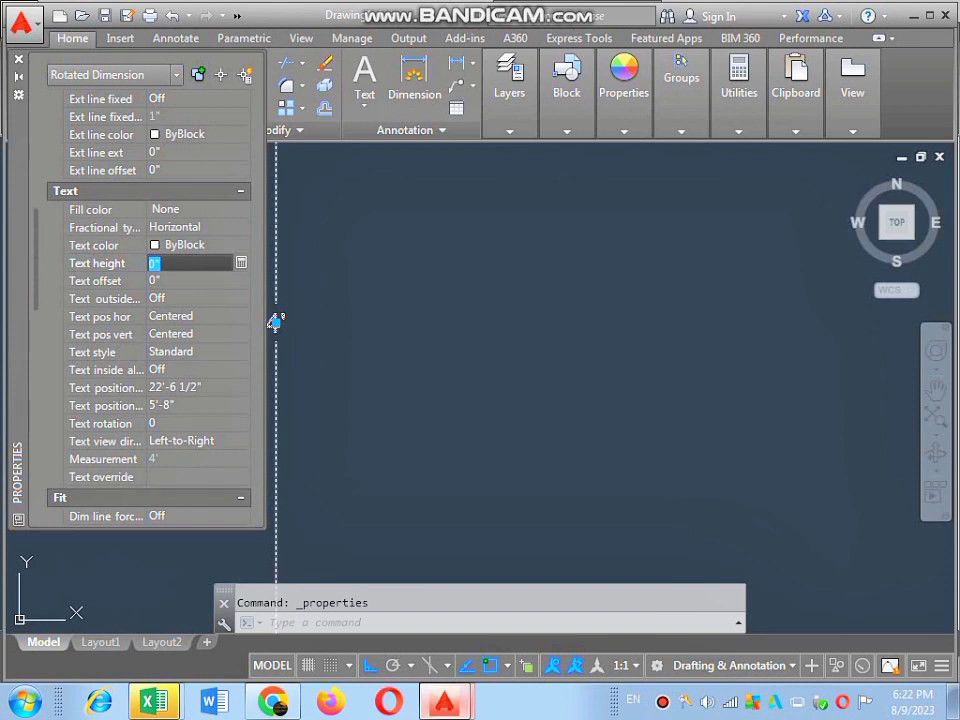
type("5")
key("Return")
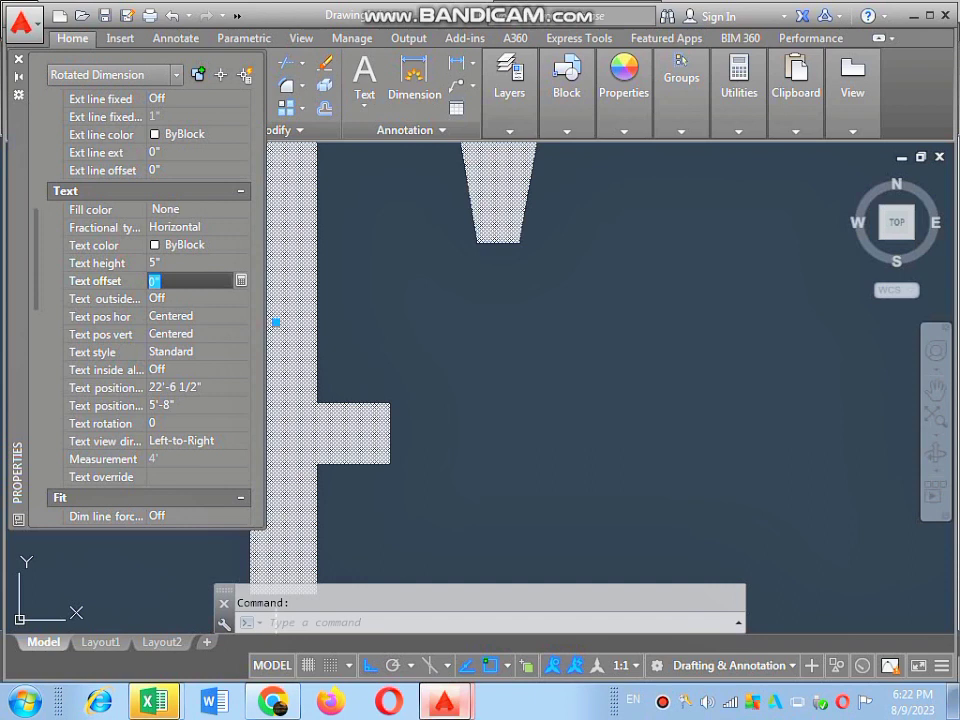
Close the Properties palette with Ctrl+1 and deselect the dimension.
key("ctrl+1")
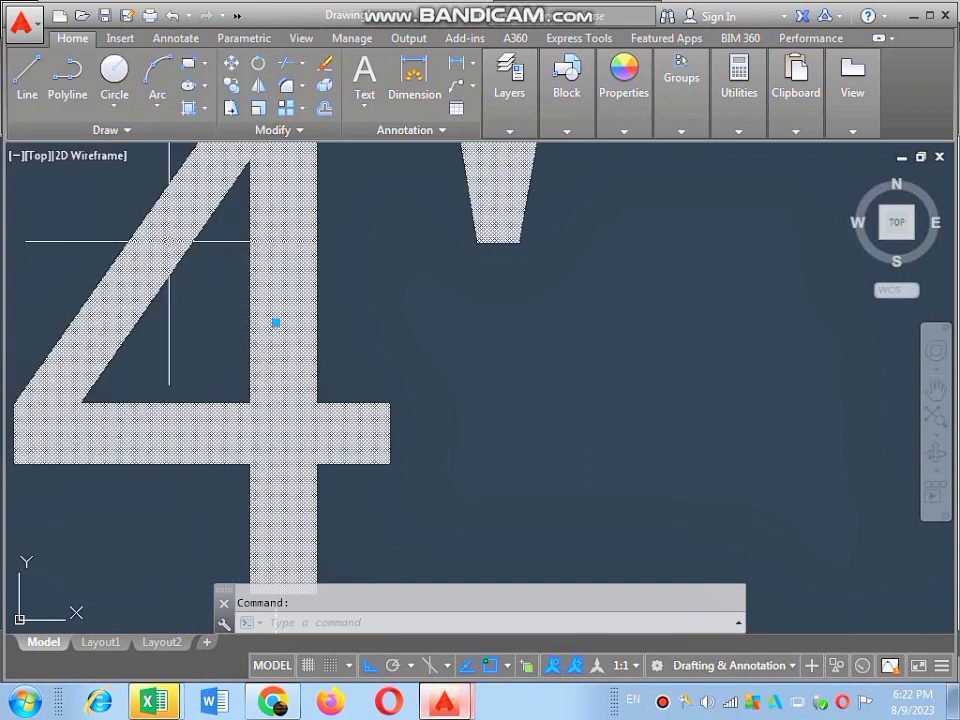
scroll(300, 370, "down", 5)
scroll(305, 390, "down", 3)
key("Escape")
Zoom around the enlarged floor plan to review the 4' dimension with 5" text.
scroll(300, 396, "up", 2)
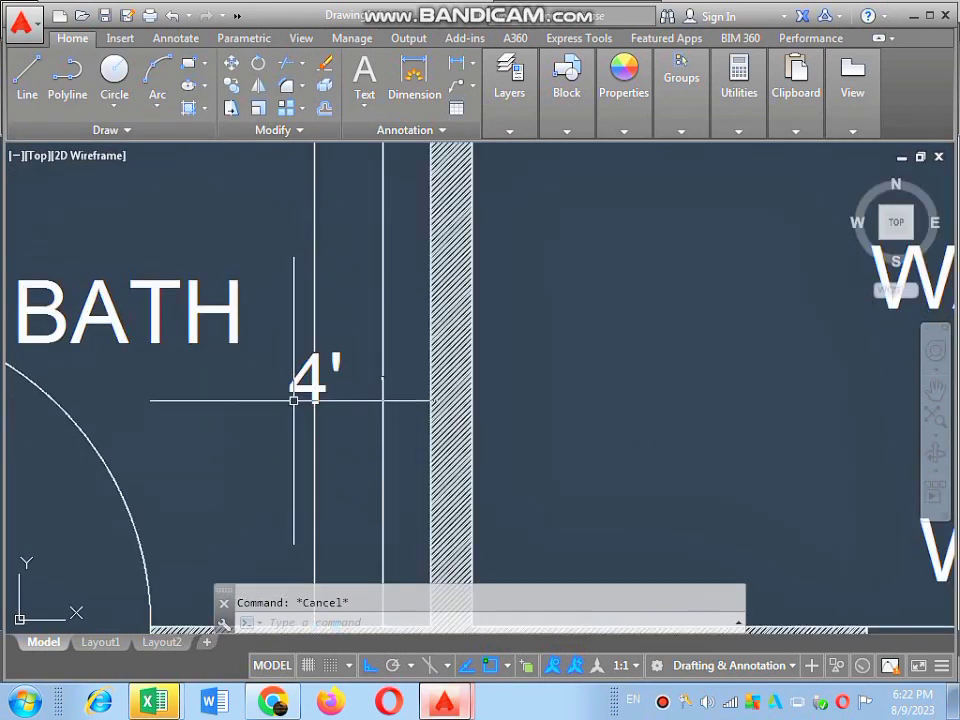
scroll(308, 310, "down", 2)
scroll(303, 257, "up", 2)
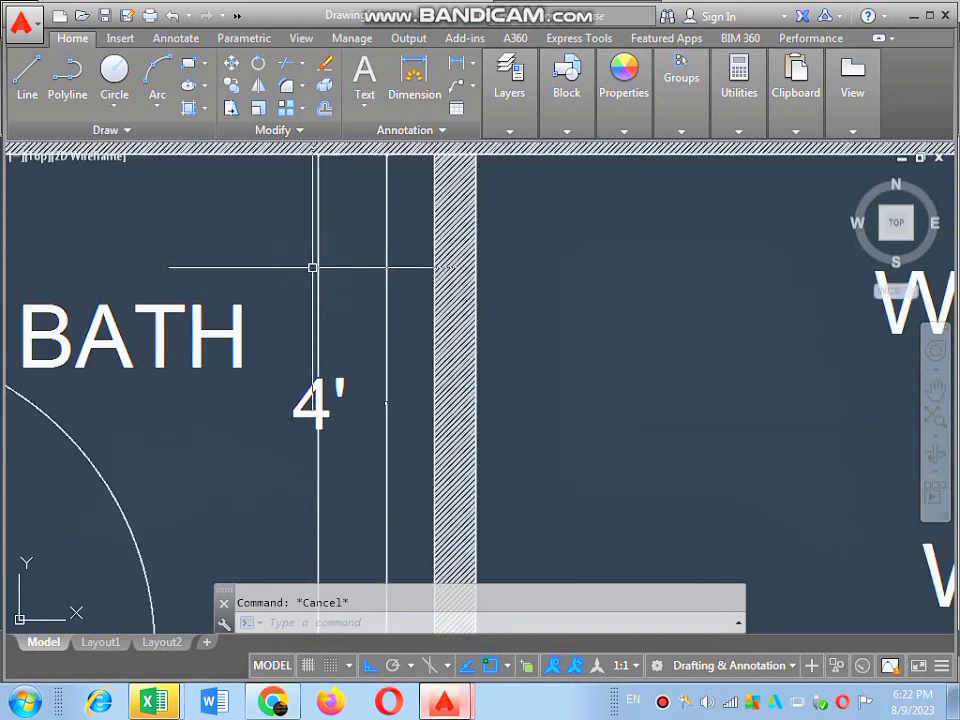
scroll(287, 351, "down", 3)
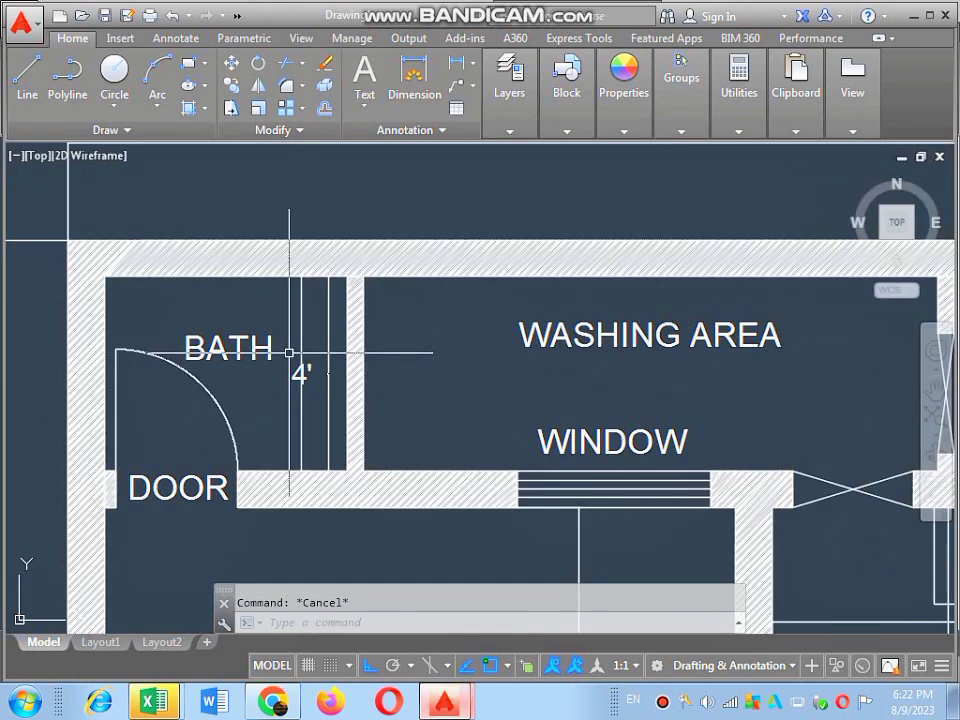
scroll(309, 445, "up", 2)
scroll(300, 390, "down", 3)
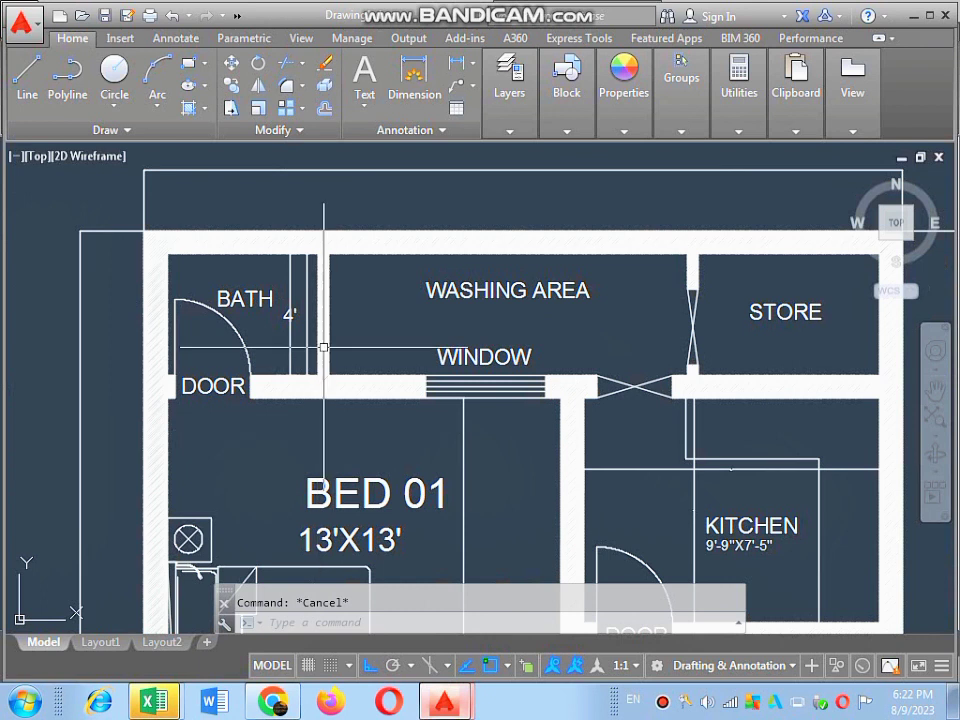
scroll(321, 343, "down", 3)
scroll(390, 249, "up", 5)
scroll(390, 249, "down", 5)
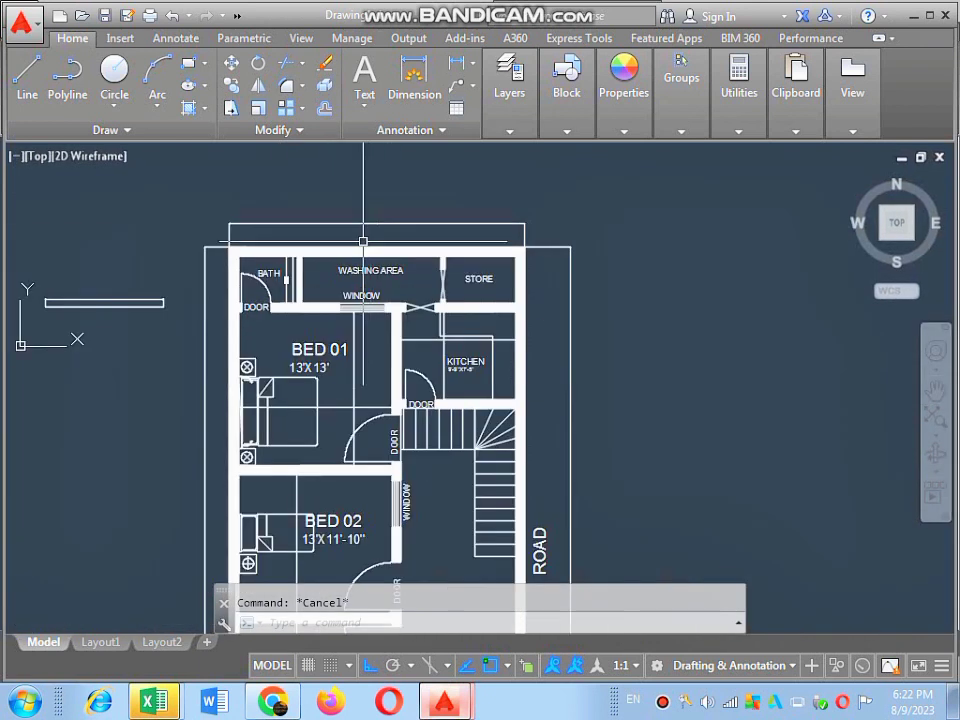
scroll(262, 360, "down", 2)
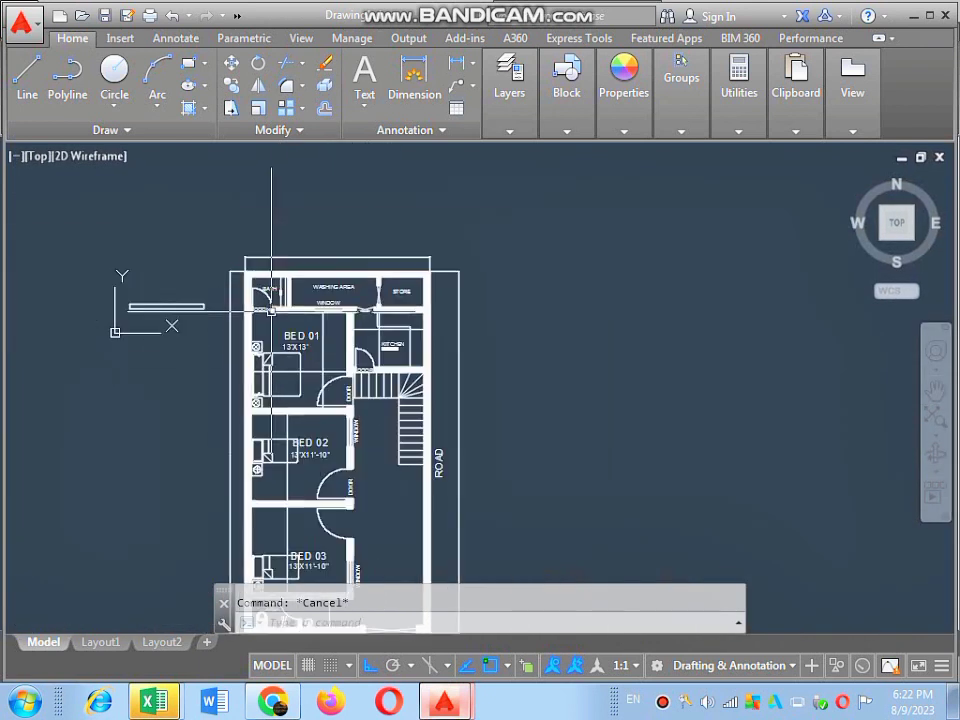
scroll(300, 407, "down", 2)
scroll(300, 407, "up", 4)
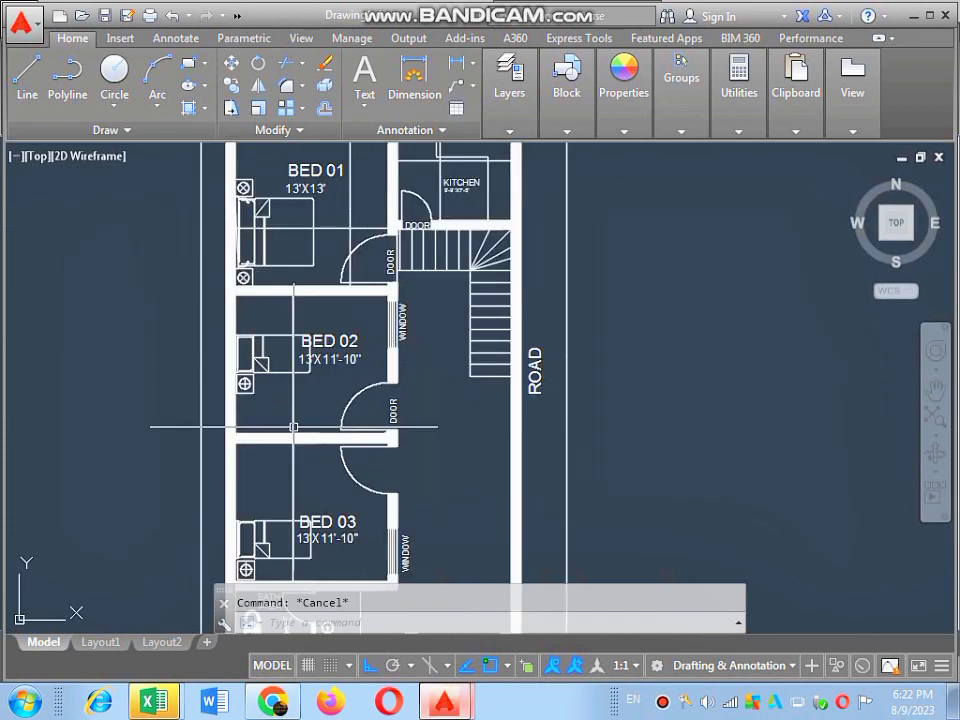
scroll(311, 377, "up", 4)
scroll(312, 357, "down", 4)
scroll(312, 357, "up", 4)
scroll(300, 336, "down", 5)
scroll(351, 300, "up", 5)
scroll(350, 358, "up", 2)
scroll(350, 358, "down", 2)
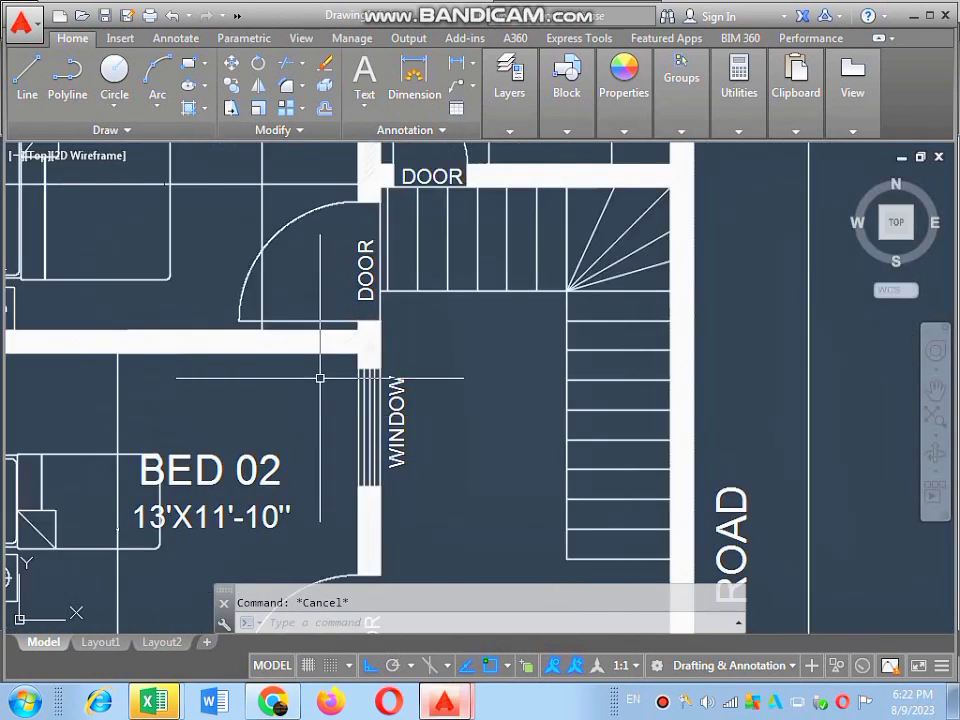
scroll(320, 377, "down", 3)
scroll(321, 336, "down", 1)
scroll(322, 315, "up", 2)
scroll(318, 290, "up", 3)
scroll(310, 265, "down", 5)
scroll(328, 251, "up", 5)
scroll(328, 251, "down", 4)
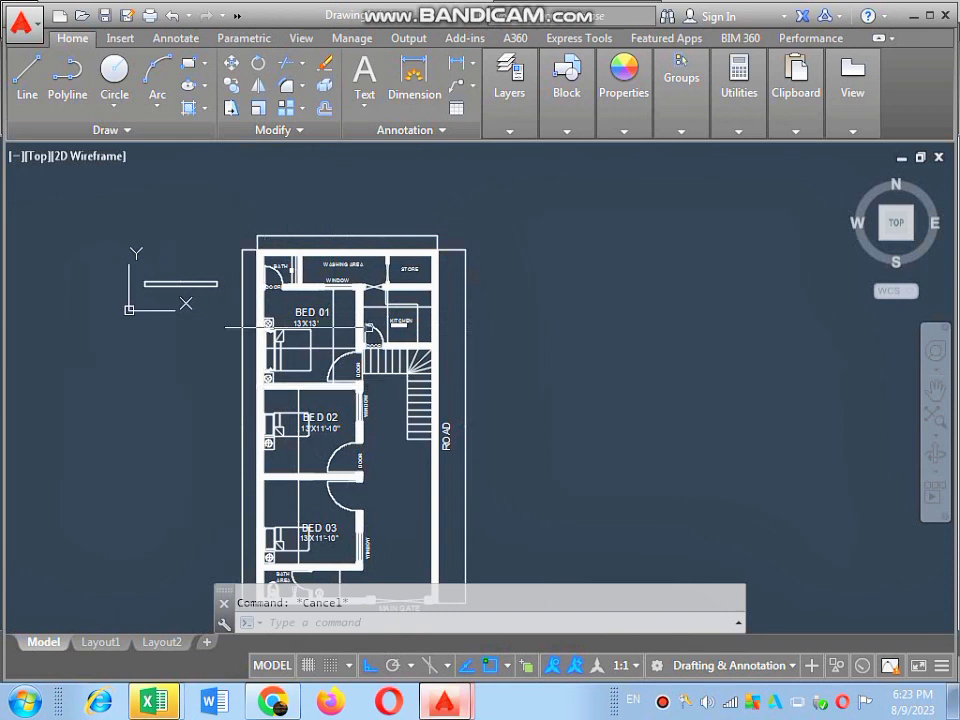
scroll(292, 240, "up", 3)
scroll(343, 257, "up", 2)
scroll(344, 257, "down", 3)
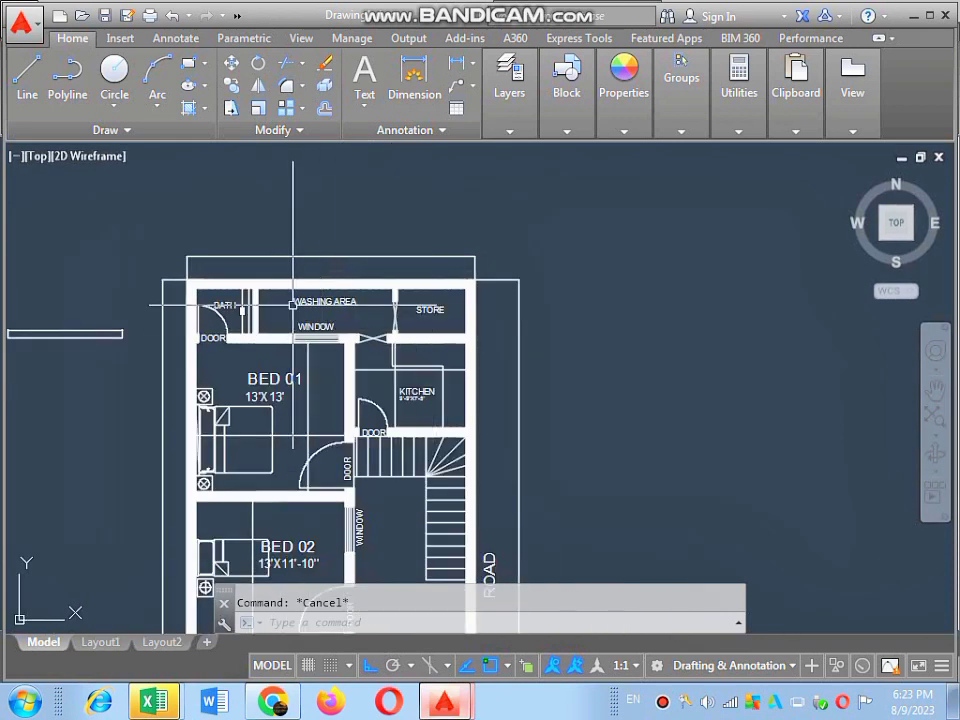
scroll(308, 258, "up", 3)
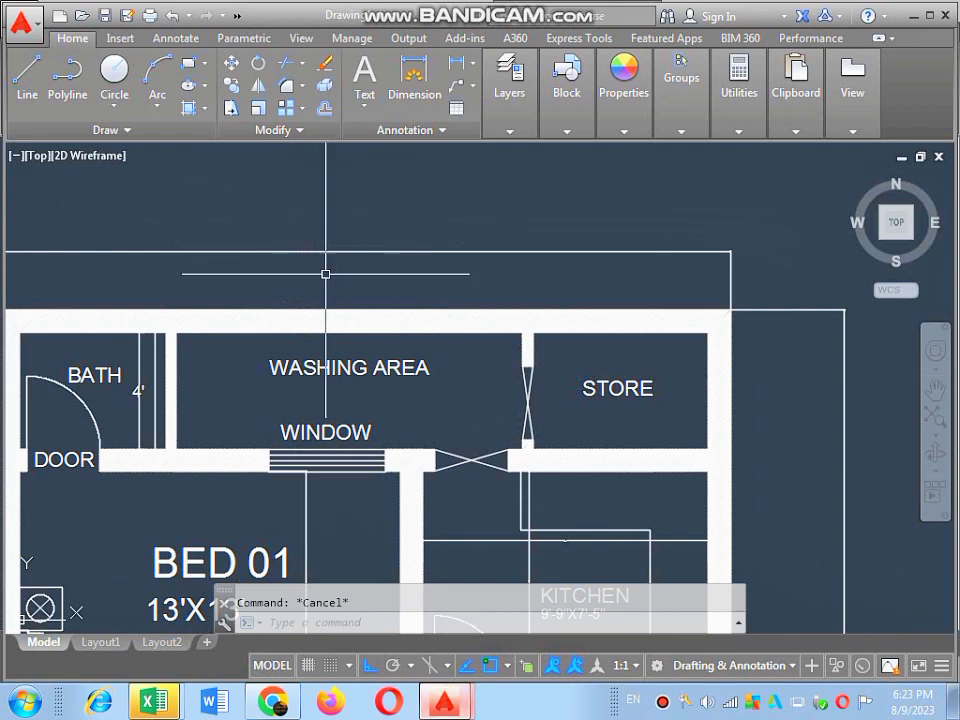
scroll(295, 315, "down", 1)
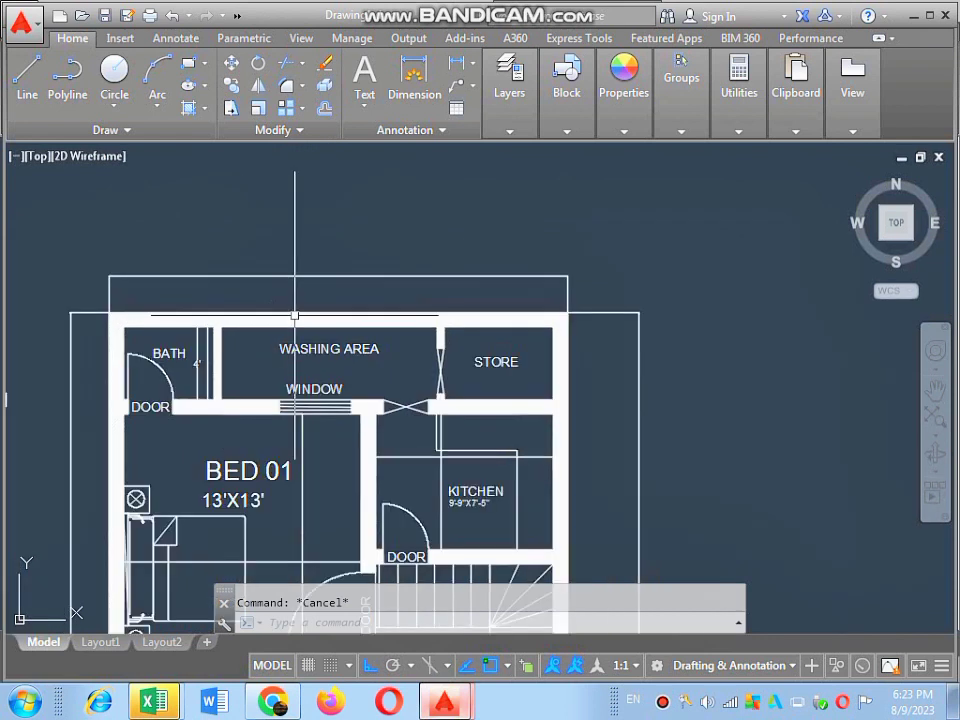
scroll(290, 305, "down", 1)
scroll(291, 305, "up", 1)
scroll(291, 305, "down", 1)
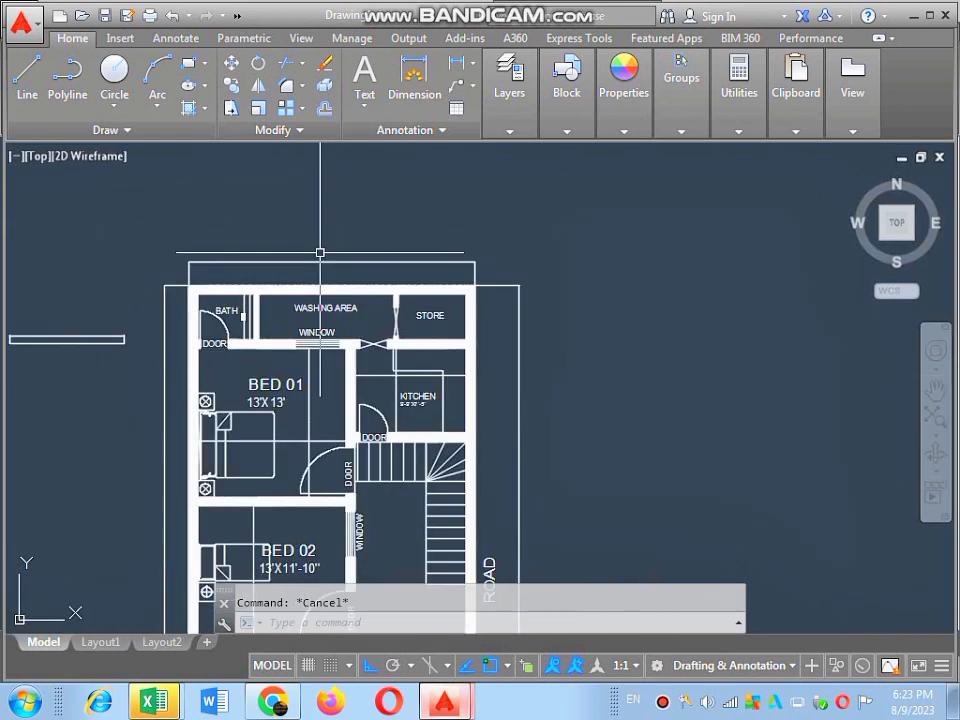
scroll(319, 270, "up", 3)
scroll(319, 270, "down", 2)
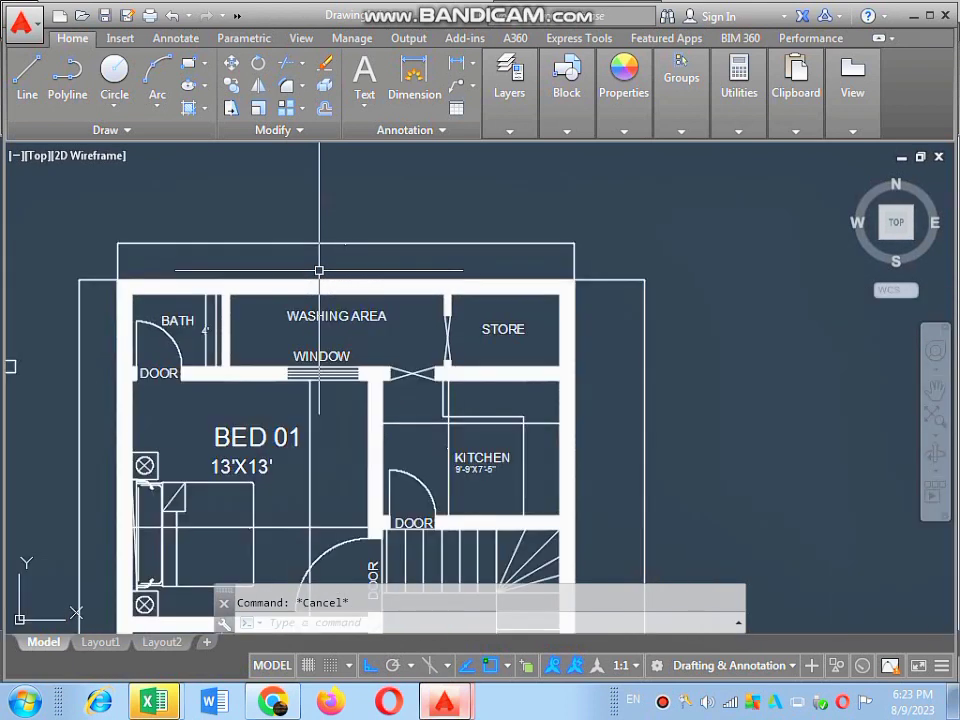
scroll(320, 270, "down", 2)
scroll(322, 337, "down", 2)
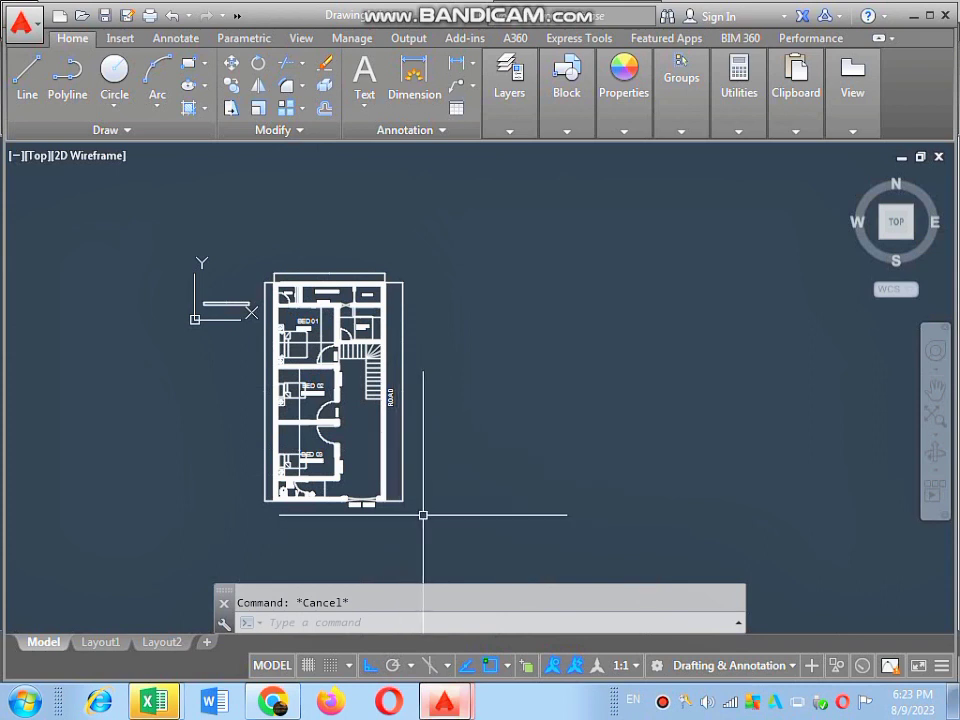
scroll(340, 235, "up", 3)
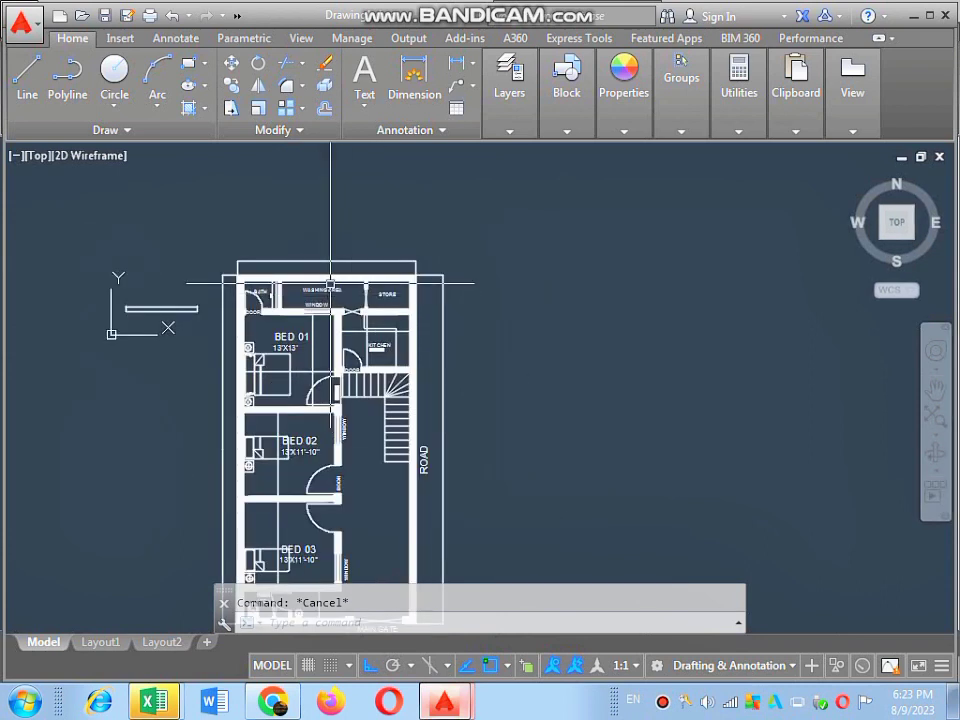
scroll(360, 238, "up", 7)
scroll(365, 233, "down", 10)
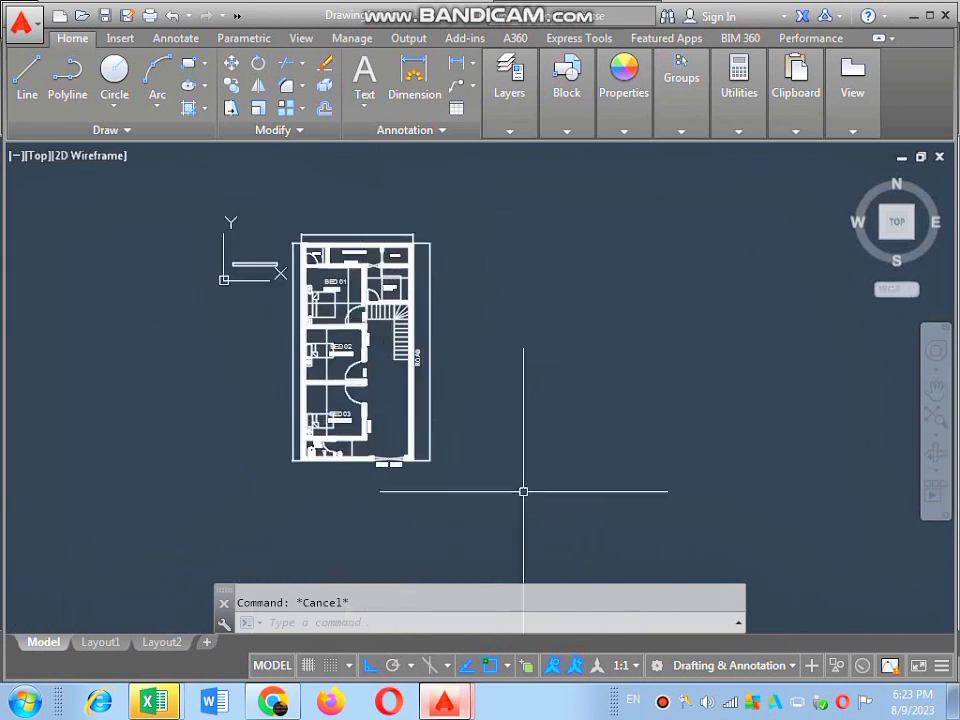
Bring the Bandicam recorder window up over the AutoCAD drawing.
left_click(663, 701)
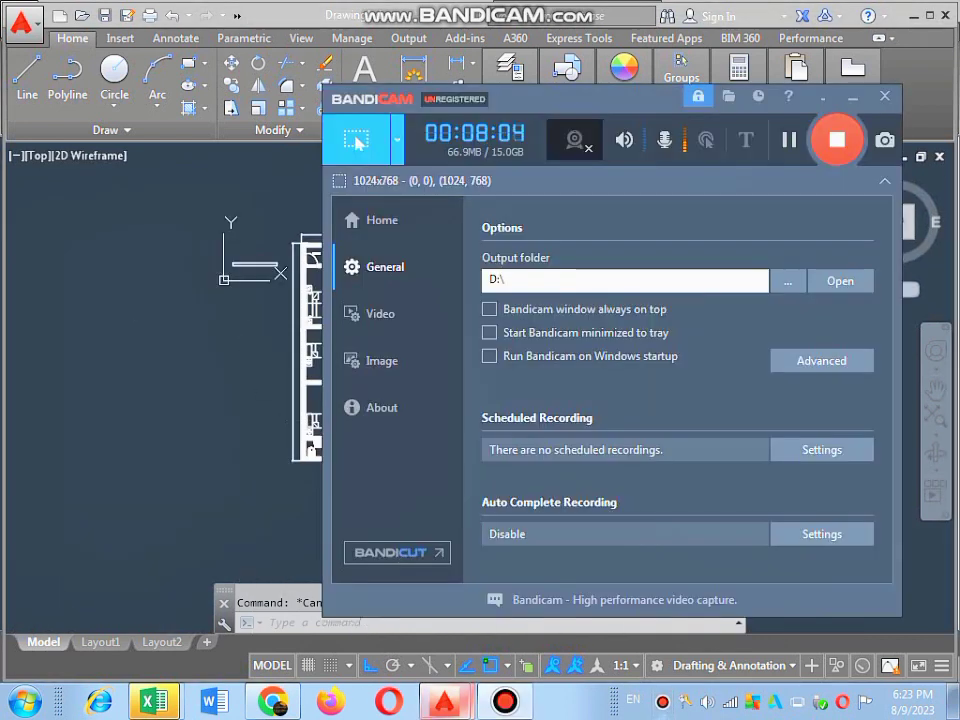